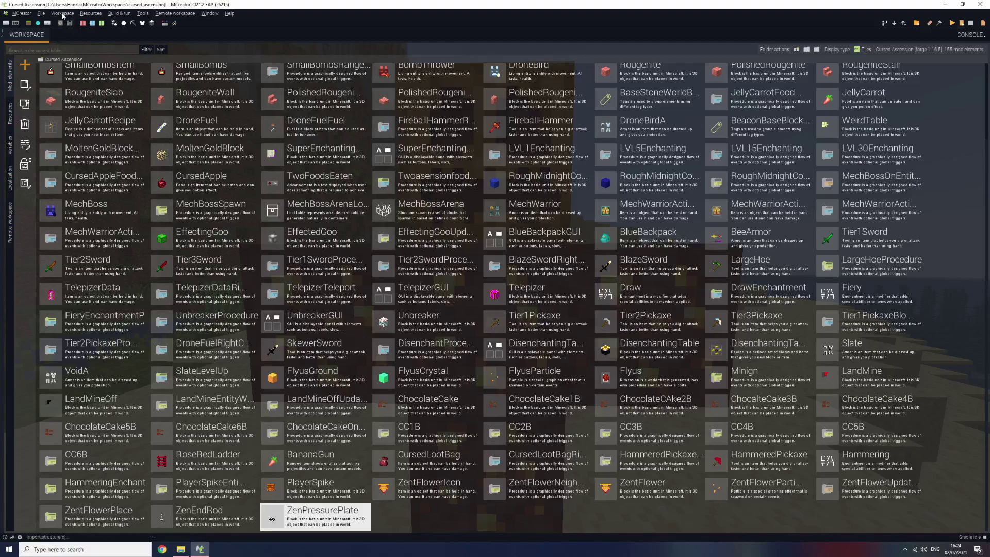
Step: Export the workspace to a shareable ZIP named cursed ascension in the Cursed Ascension folder
click(63, 14)
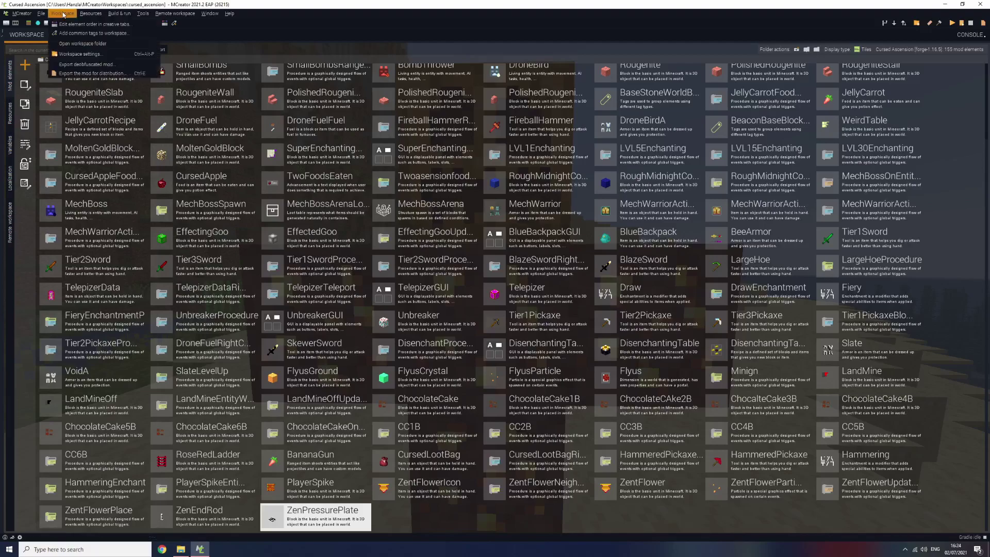
mouse_move(41, 13)
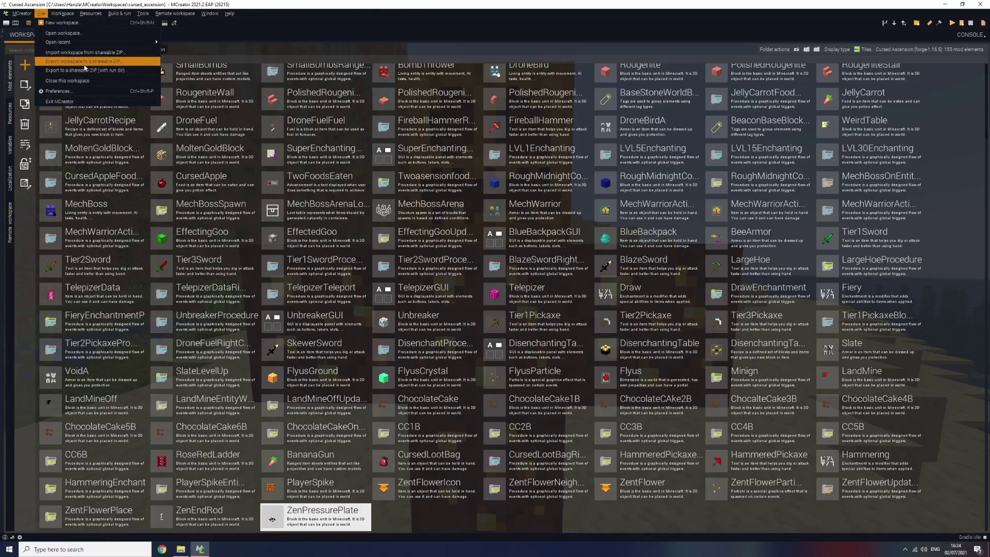
click(111, 64)
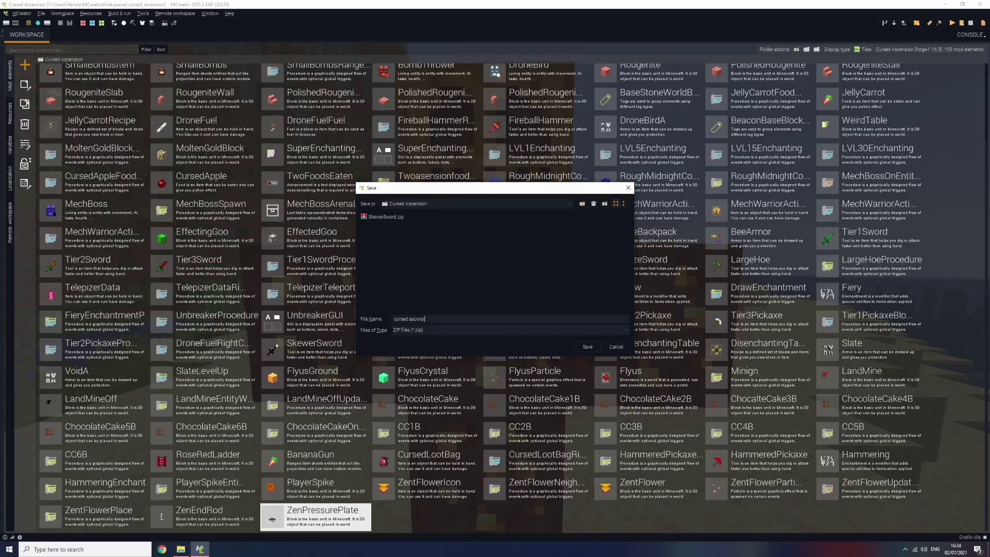
click(587, 346)
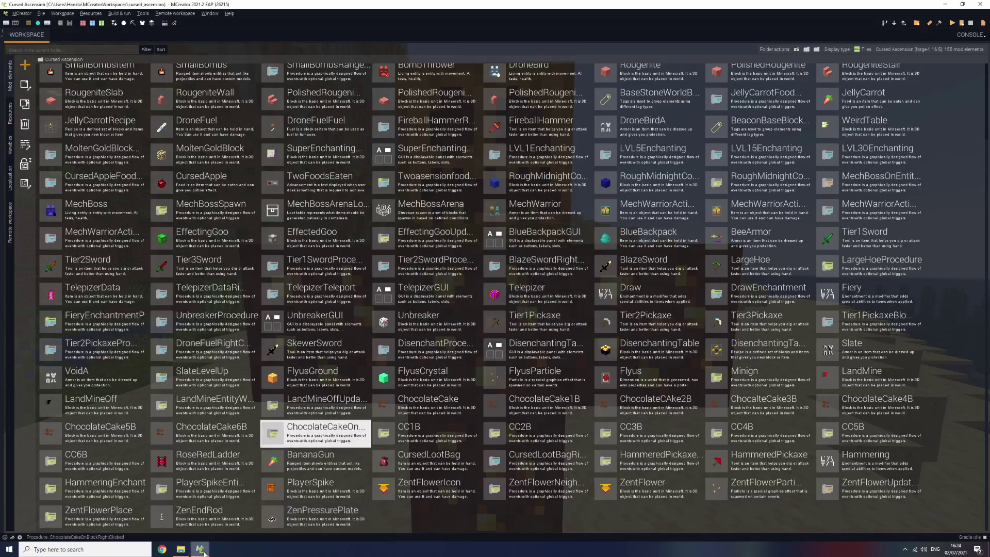
Step: Switch to File Explorer and locate cursed ascension.zip in My Mods > Developing > Cursed Ascension
click(186, 550)
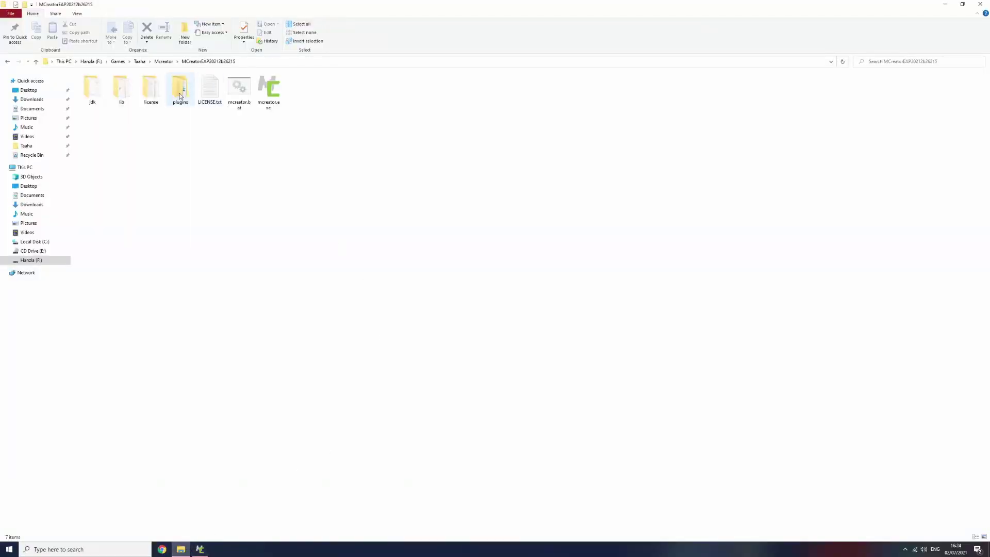
key(alt+Up)
double_click(109, 112)
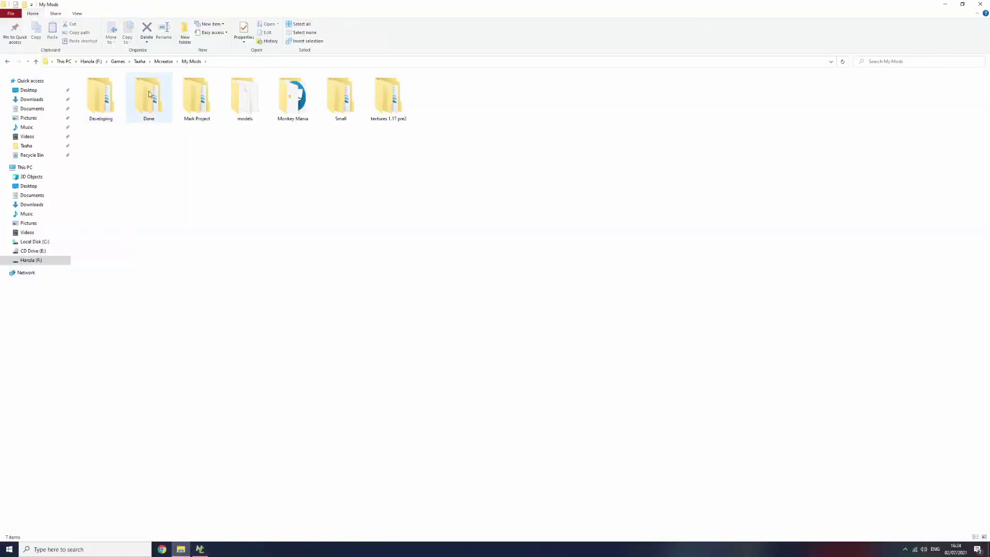
double_click(110, 95)
double_click(110, 93)
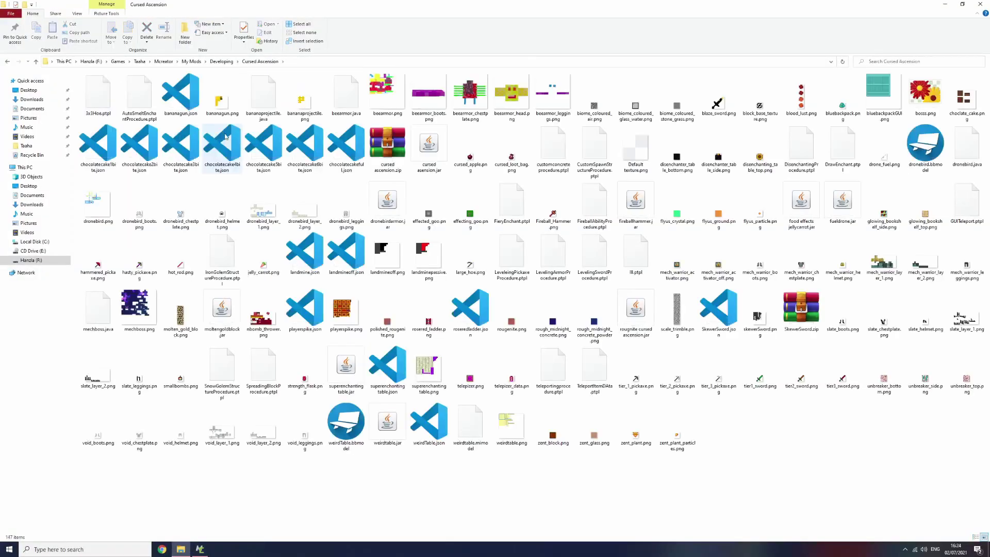
click(387, 147)
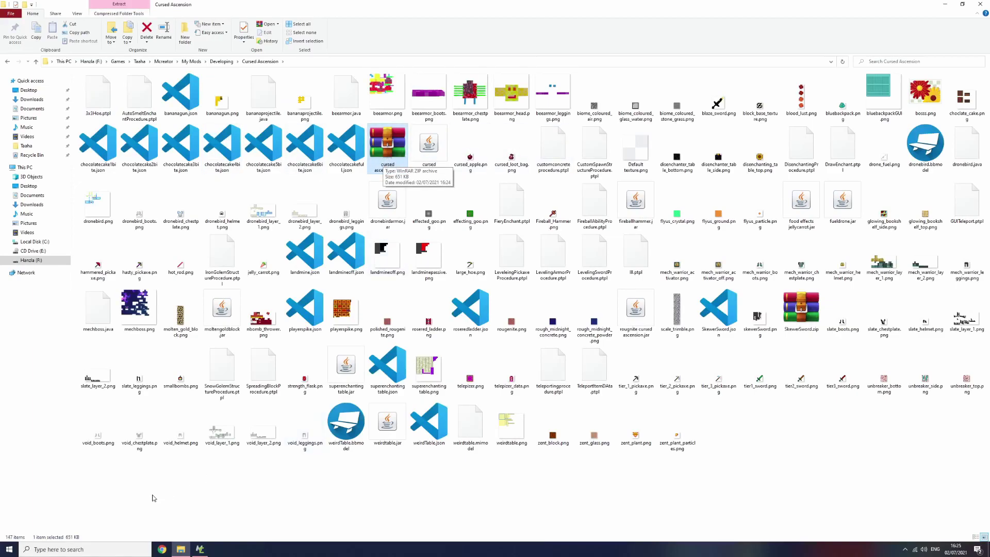
Step: Switch to MCreator and close the current Cursed Ascension workspace
click(200, 549)
click(42, 15)
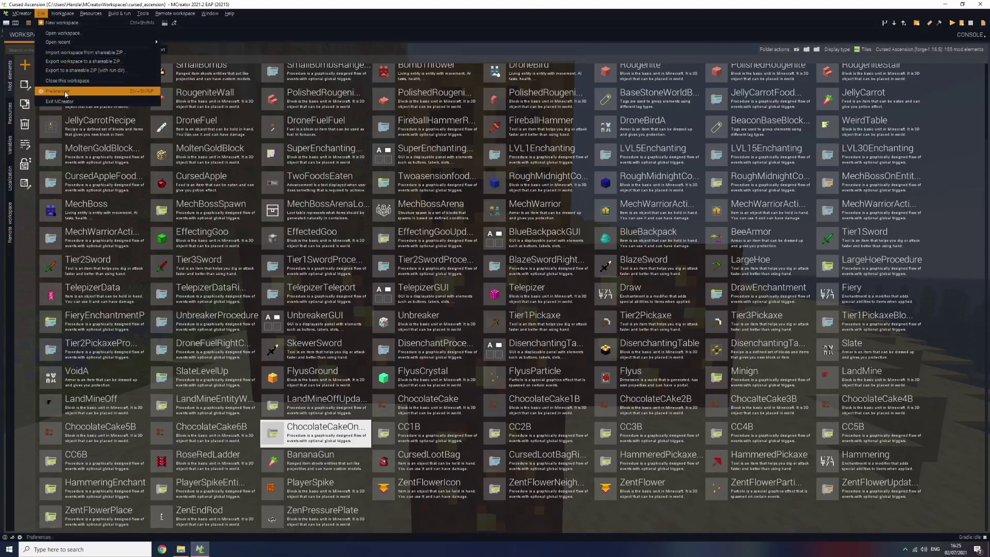
click(67, 81)
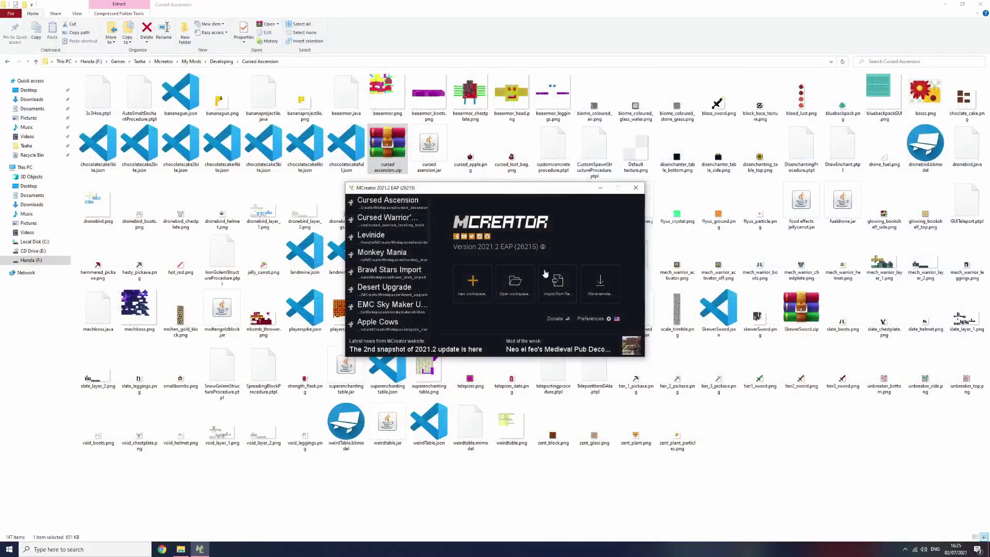
Step: Import cursed ascension.zip as a workspace into a new folder named cursed2 inside MCreatorWorkspaces
click(557, 281)
click(389, 217)
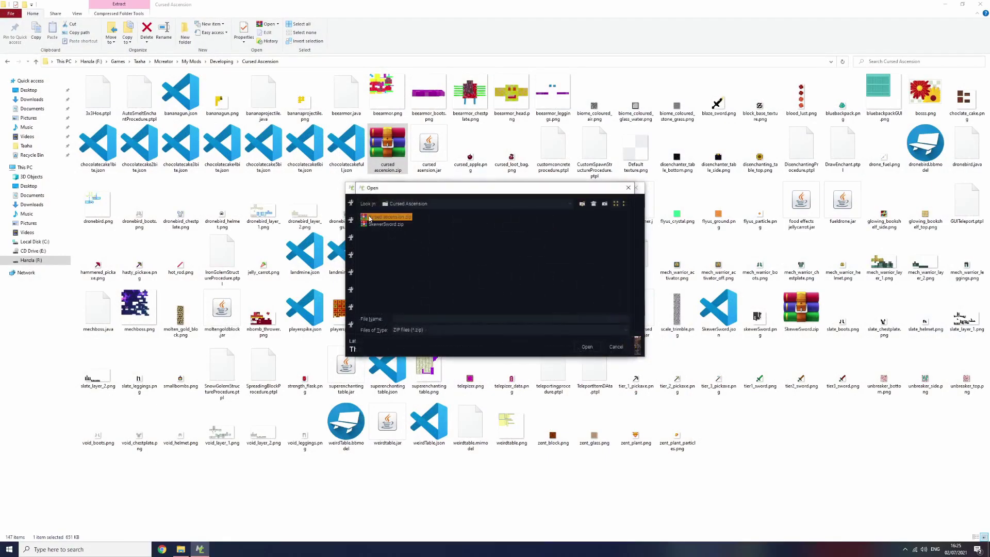
click(587, 347)
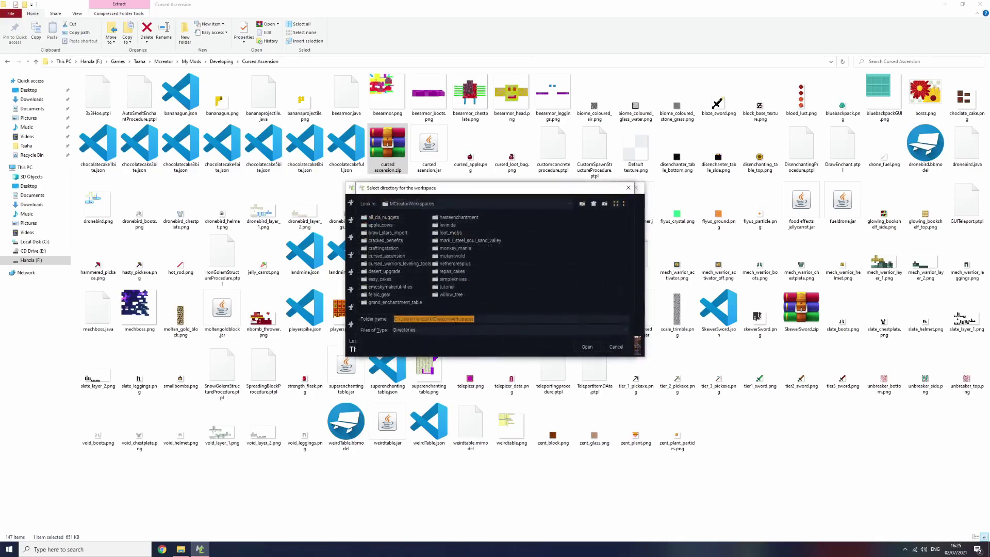
double_click(454, 318)
click(582, 204)
text(cursed2)
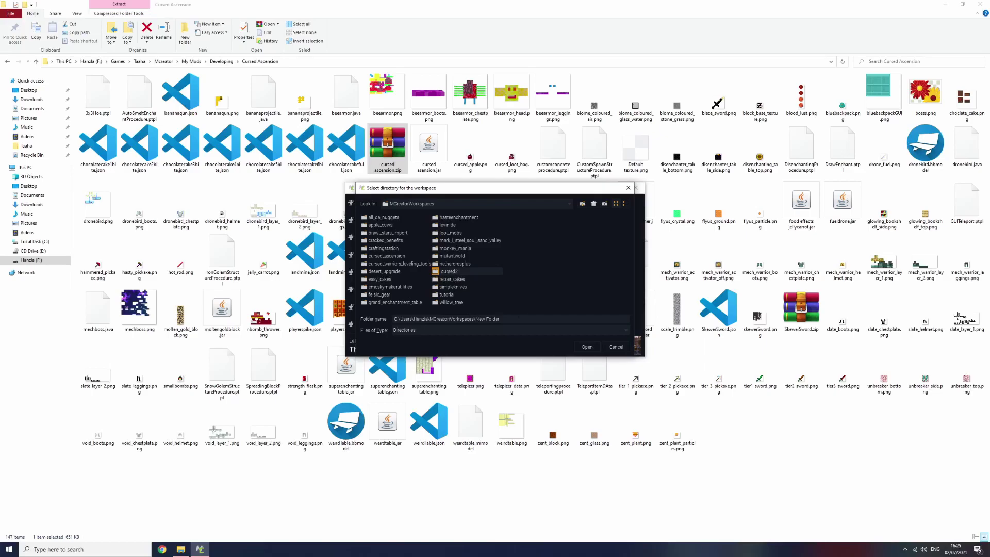
click(587, 346)
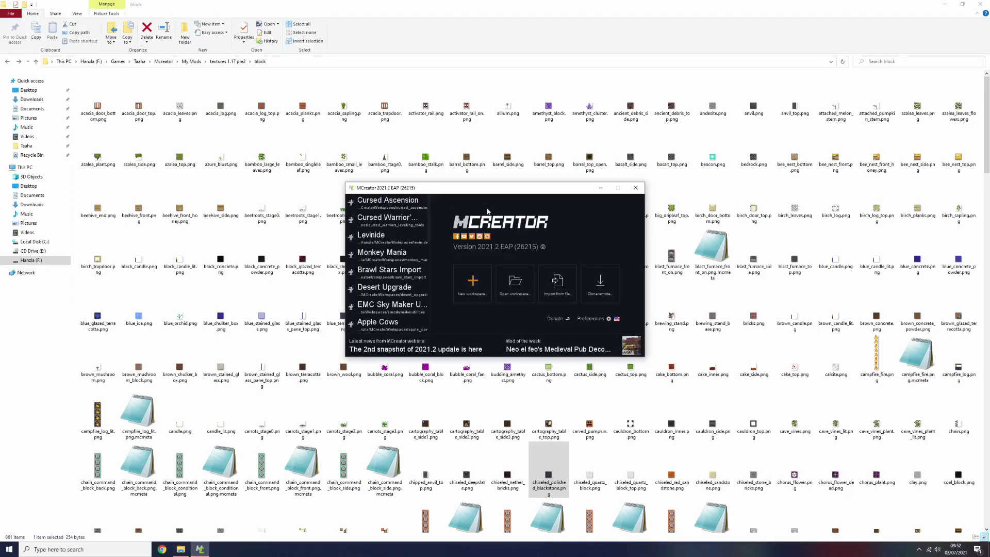
Step: Create a new Minecraft Forge mod workspace named Easy Paper, with cursedwarr entered in its Java package name
click(472, 280)
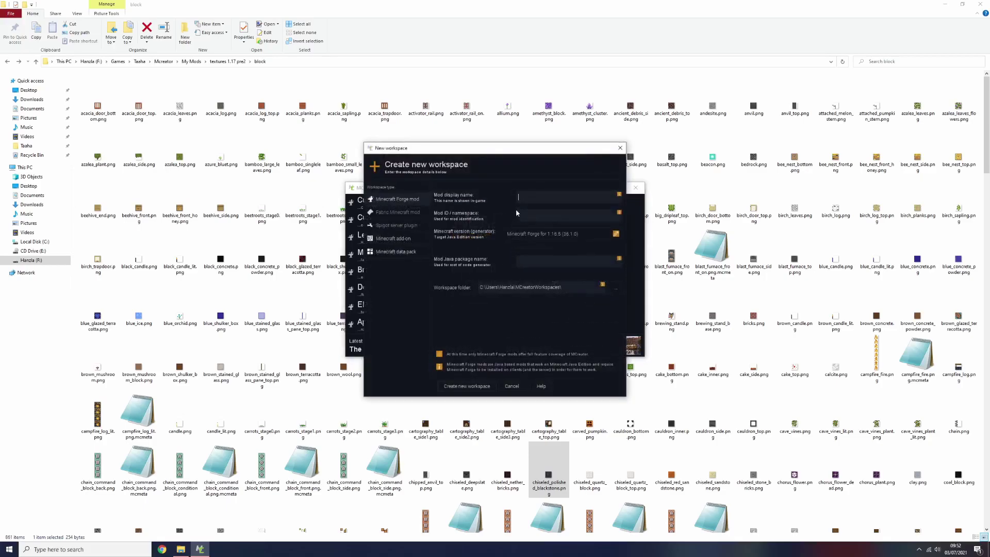
text(Easy)
text( po)
text(aper)
drag(544, 261, 527, 261)
text(cursedwarr)
click(471, 383)
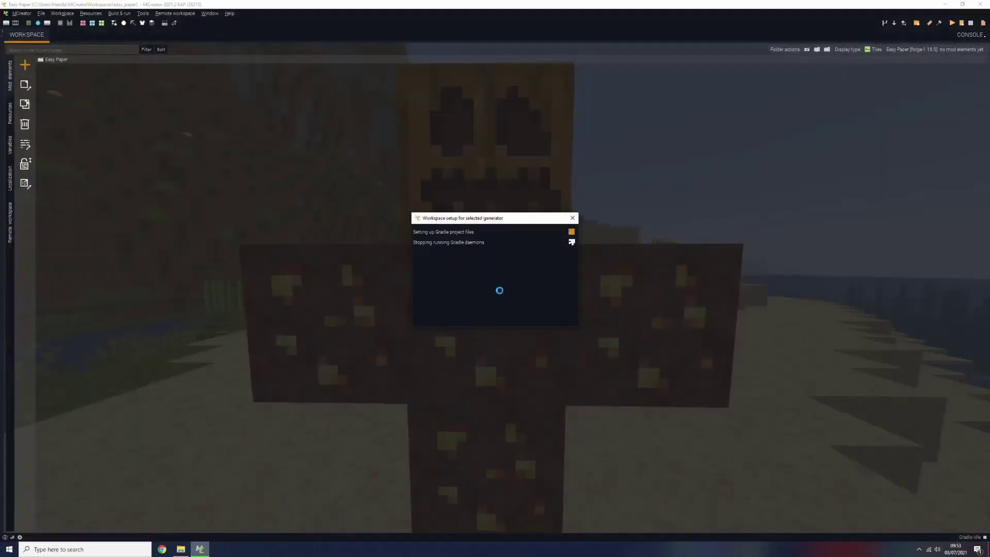
Step: Switch to File Explorer and copy bamboo_stalk.png and azalea_leaves.png from the 1.17 block textures folder
click(180, 549)
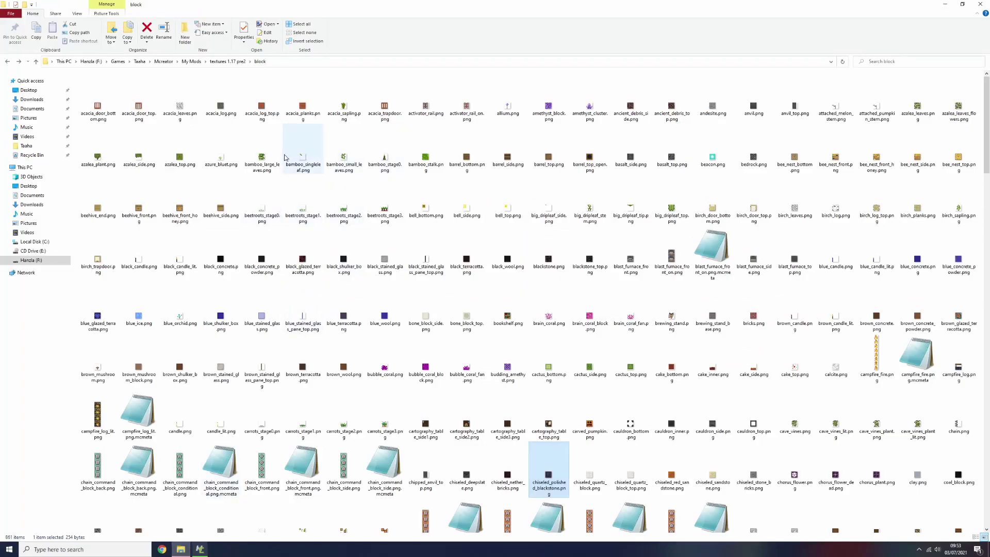
click(424, 164)
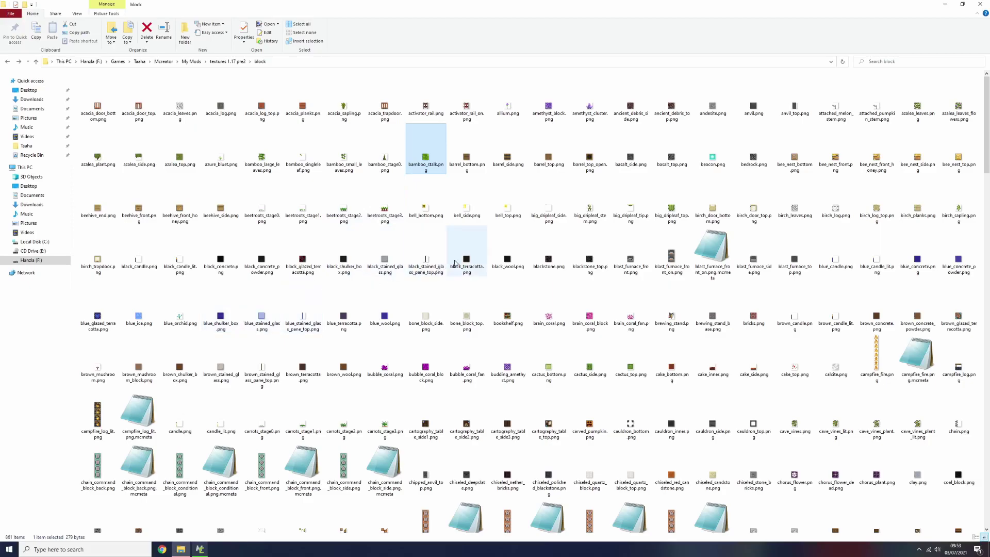
ctrl+click(915, 116)
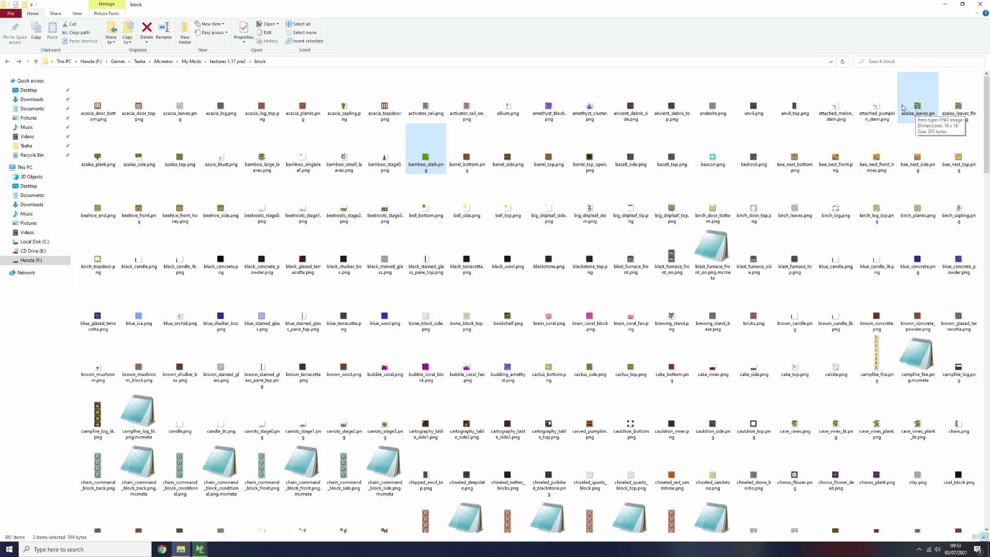
right_click(903, 107)
click(907, 266)
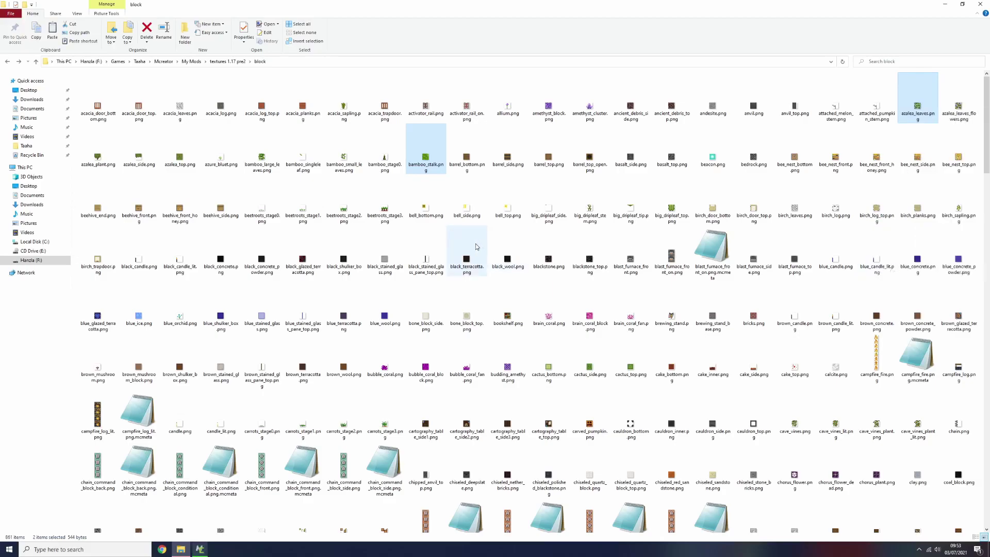
Step: Create a folder named Easy Paper inside My Mods
key(alt+Up)
key(alt+Up)
double_click(166, 101)
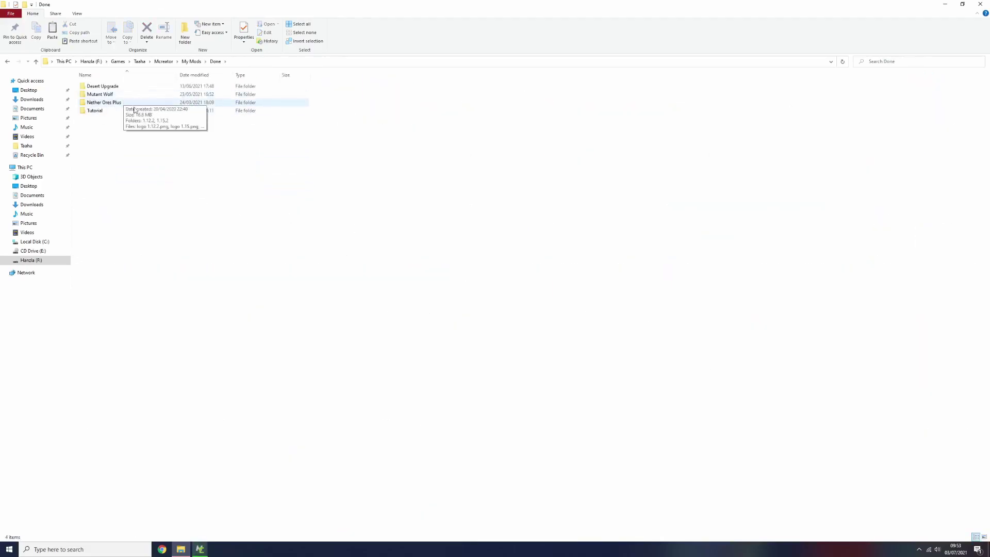
key(alt+Up)
key(ctrl+shift+n)
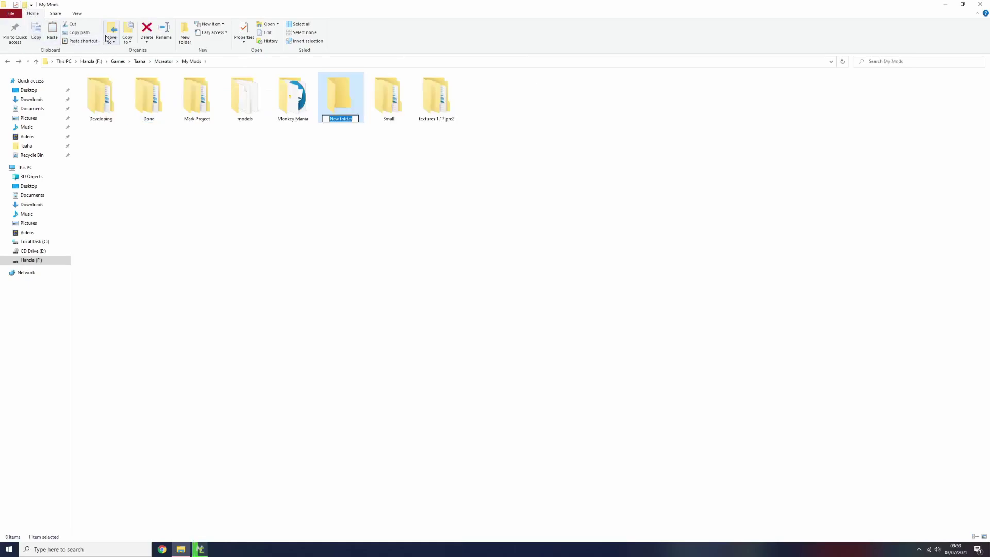
text(Easy Paper)
key(Return)
Step: Paste the two copied texture files into the Easy Paper folder and enlarge the file icons
double_click(191, 95)
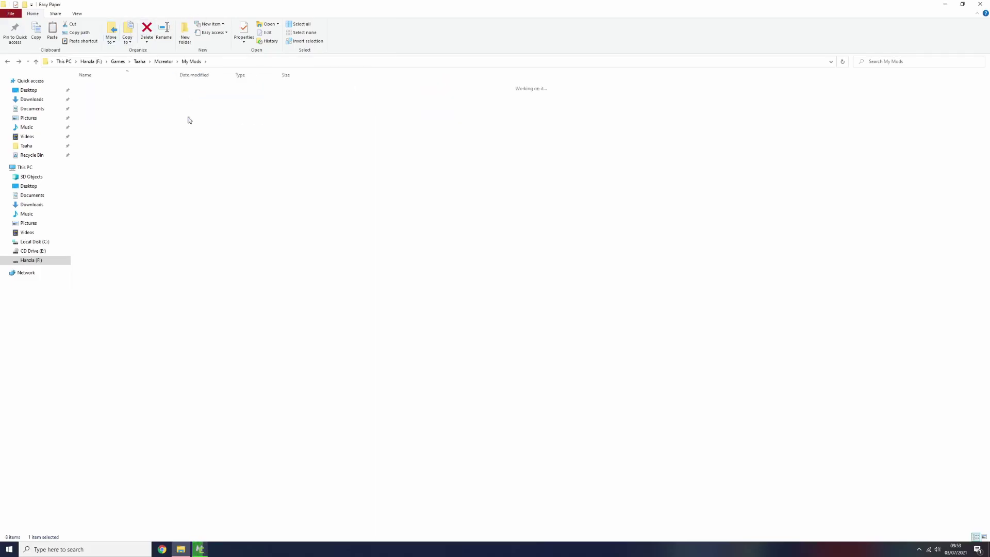
key(ctrl+v)
click(137, 111)
ctrl+scroll(136, 110, up, 3)
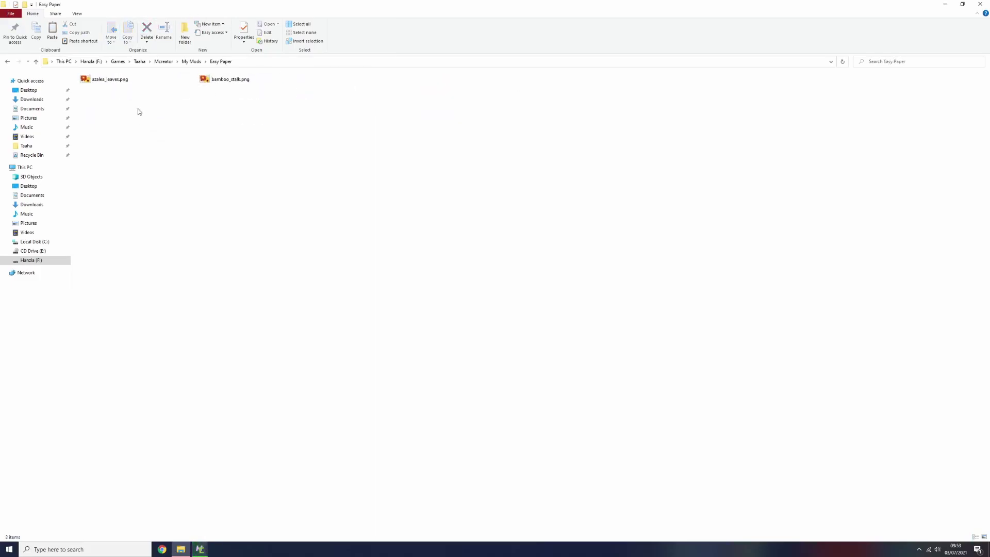
Step: Open azalea_leaves.png and bamboo_stalk.png together in paint.net
click(104, 85)
key(ctrl+a)
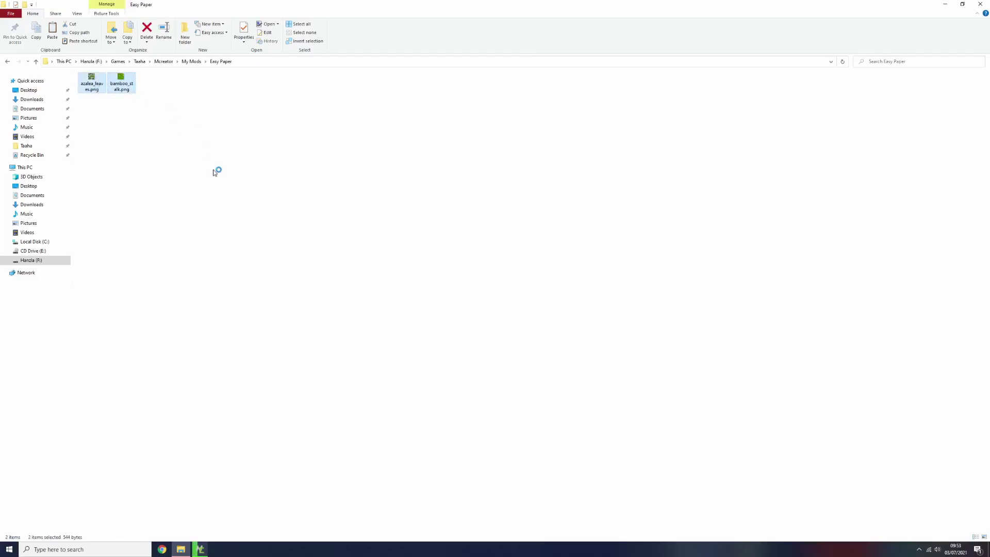
key(Return)
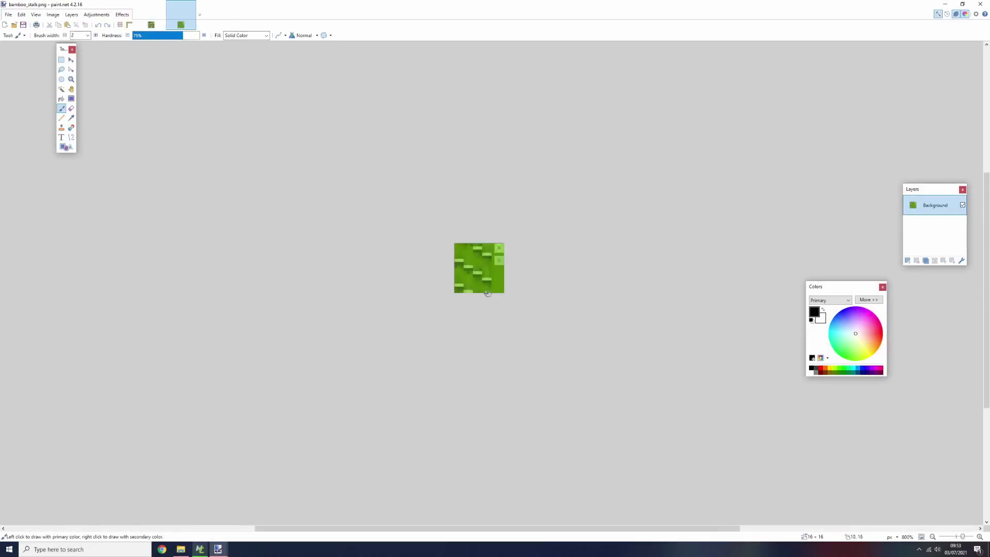
Step: Examine the pixel patterns of the bamboo_stalk.png and azalea_leaves.png textures up close
scroll(457, 324, up, 3)
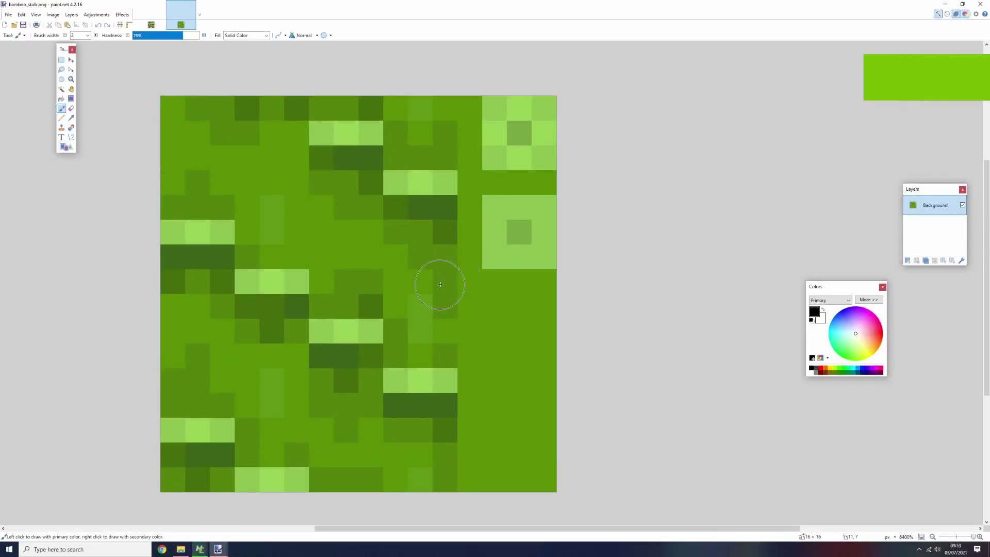
scroll(347, 268, down, 3)
scroll(347, 265, up, 3)
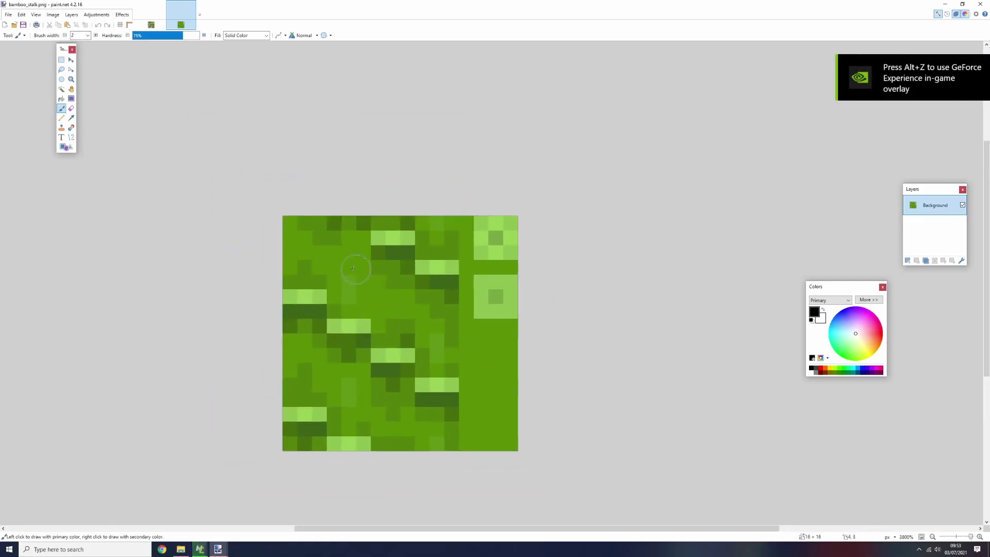
click(151, 23)
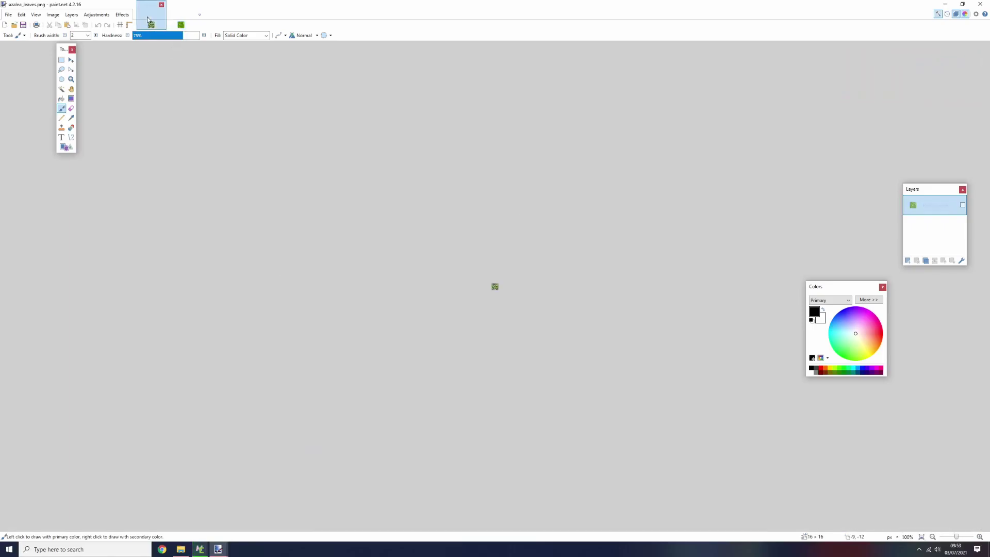
scroll(530, 315, up, 8)
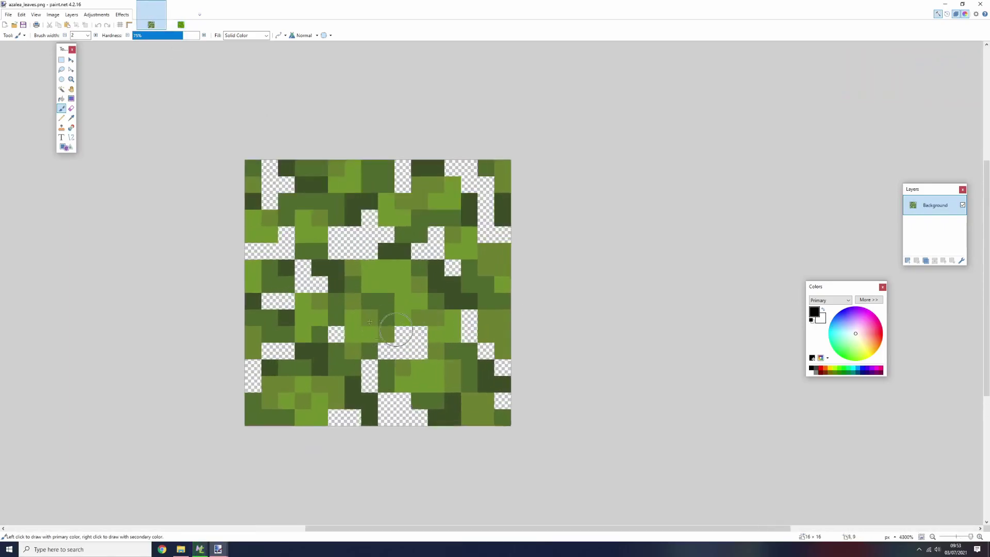
click(181, 24)
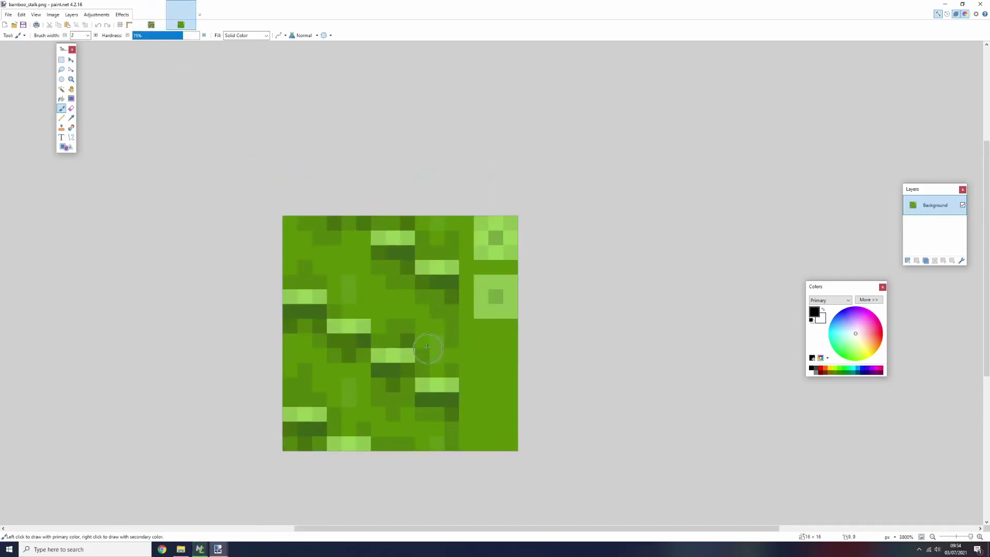
scroll(319, 317, down, 1)
scroll(371, 316, up, 3)
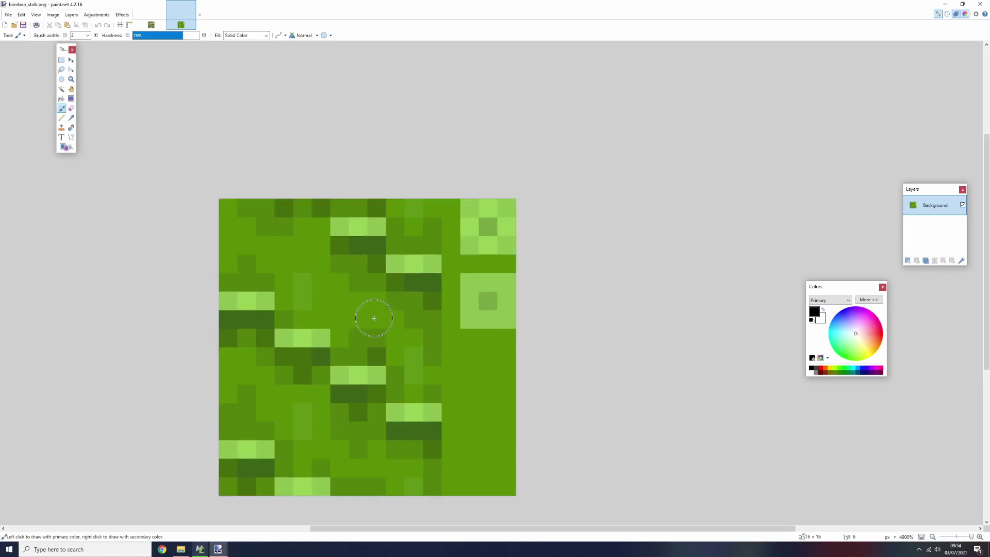
Step: In azalea_leaves.png, sample the bright green and pencil it over the transparent gaps in the upper middle and upper left
click(155, 13)
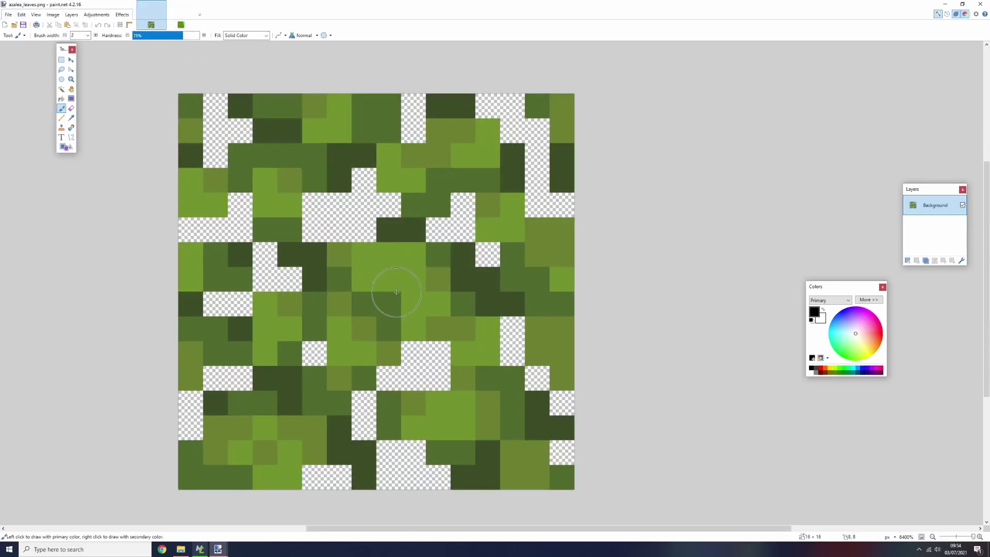
key(k)
click(386, 272)
key(p)
mouse_move(316, 222)
mouse_down()
mouse_move(345, 223)
mouse_move(378, 205)
mouse_move(364, 179)
mouse_up()
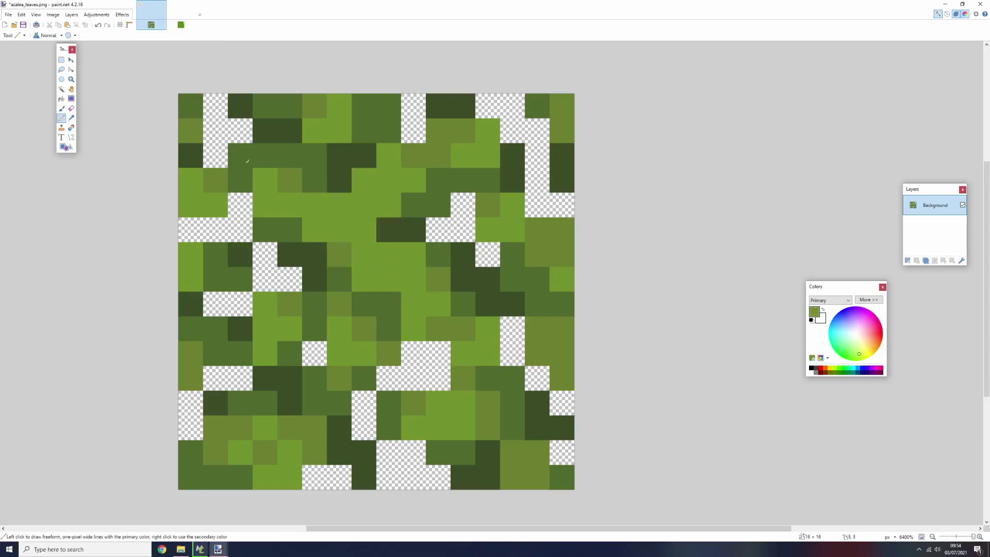
drag(215, 154, 214, 105)
click(240, 130)
click(244, 203)
drag(242, 229, 188, 229)
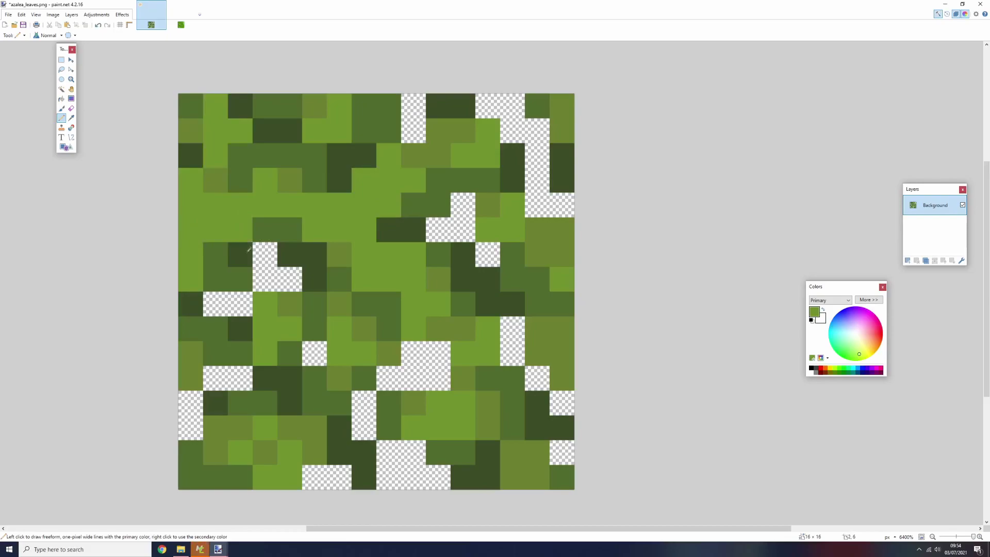
Step: Fill the remaining transparent gaps along the left half and lower middle of the leaves with the bright green
drag(264, 254, 290, 279)
drag(240, 304, 214, 304)
mouse_move(239, 378)
mouse_down()
mouse_move(215, 377)
mouse_move(190, 428)
mouse_up()
drag(313, 477, 330, 478)
mouse_move(388, 451)
mouse_down()
mouse_move(413, 477)
mouse_move(438, 477)
mouse_up()
drag(364, 428, 364, 402)
mouse_move(407, 377)
mouse_down()
mouse_move(435, 372)
mouse_move(438, 353)
mouse_up()
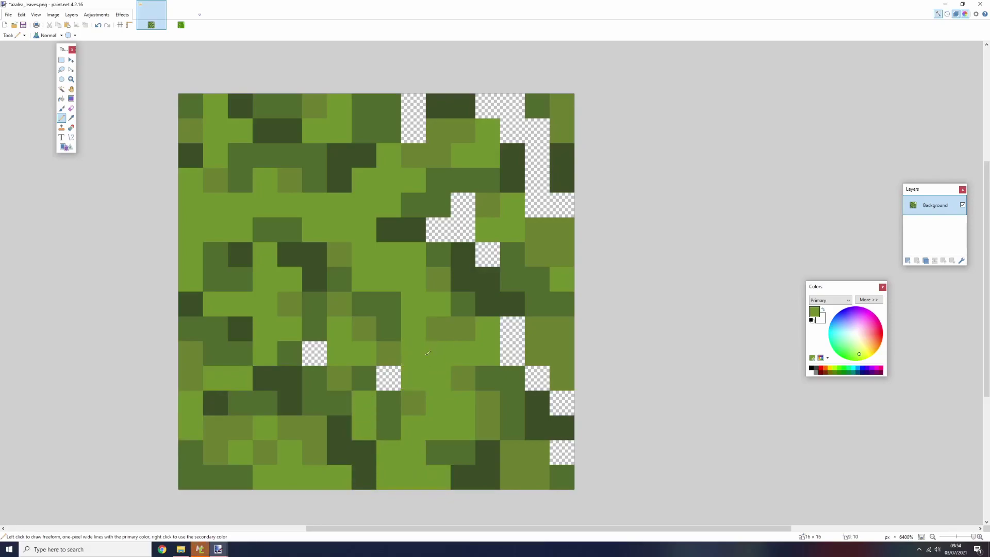
Step: Pencil the bright green over the isolated transparent pixels in the centre and lower right of the leaves
click(389, 377)
click(315, 353)
click(513, 356)
click(512, 328)
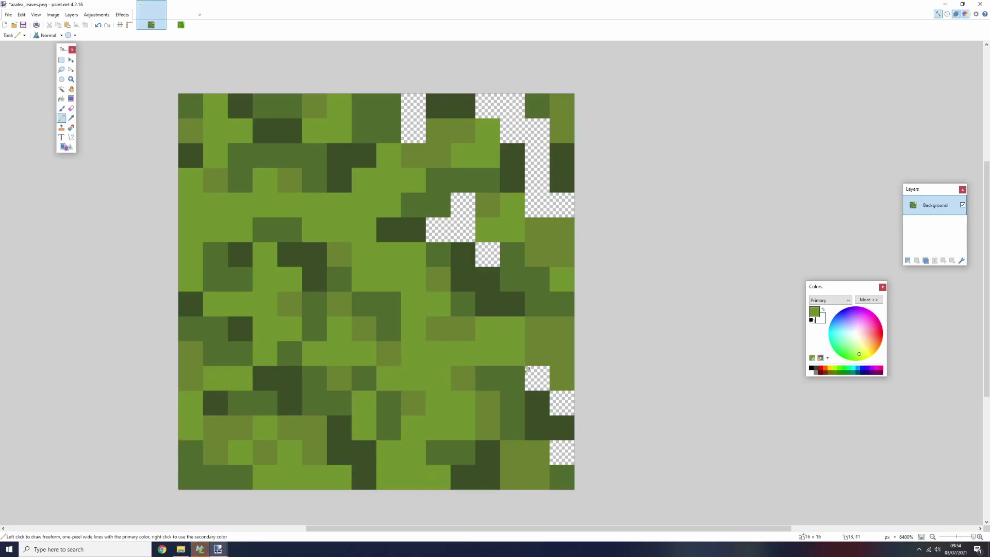
click(537, 377)
click(561, 402)
click(561, 452)
Step: Fill the transparent pixels in the upper right of the leaves texture with the bright green
click(488, 254)
drag(474, 226, 438, 230)
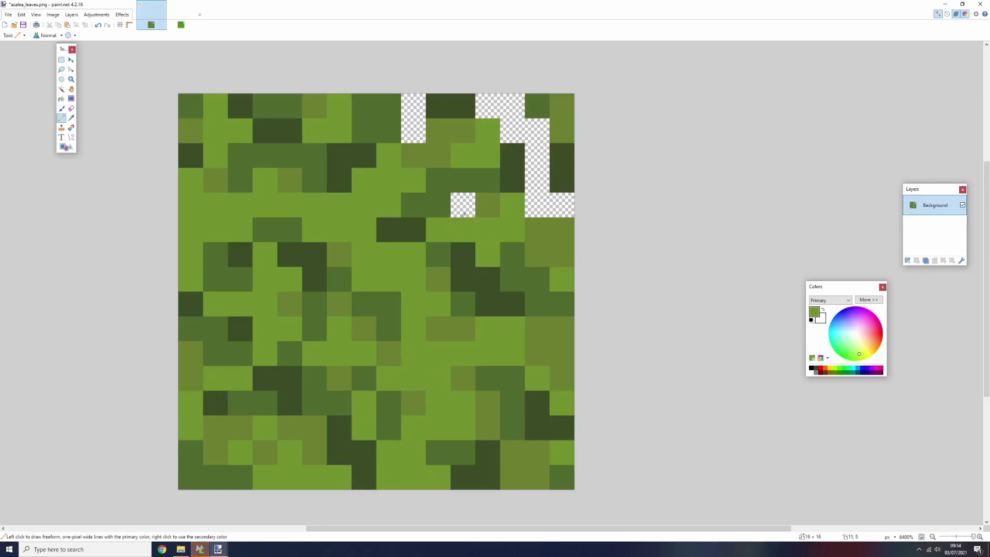
click(463, 205)
mouse_move(562, 204)
mouse_down()
mouse_move(537, 135)
mouse_move(500, 106)
mouse_move(440, 107)
mouse_move(419, 123)
mouse_up()
scroll(400, 162, down, 5)
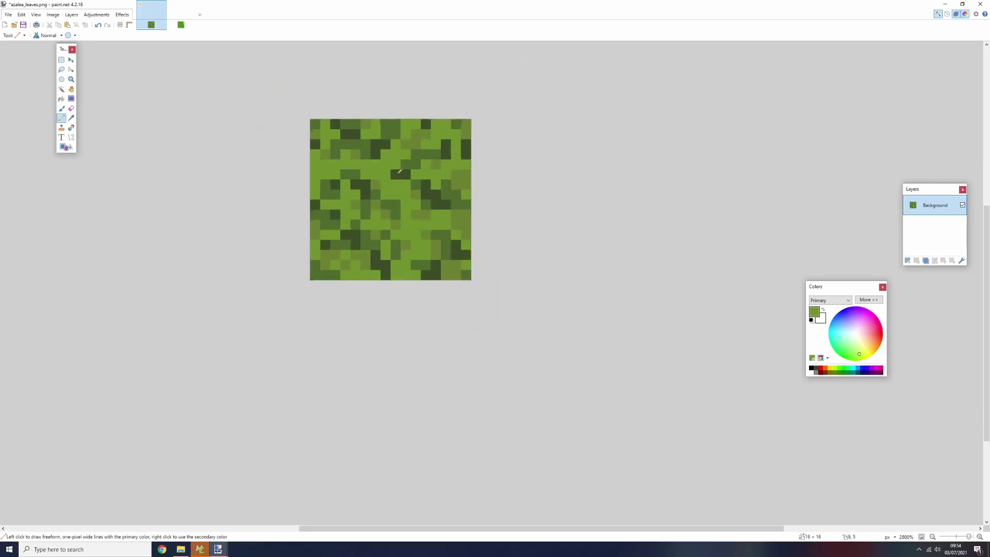
scroll(399, 165, up, 5)
Step: Undo the recent pencil strokes on the leaves texture and redo all of them
key(ctrl+z)
key(ctrl+z)
key(ctrl+z)
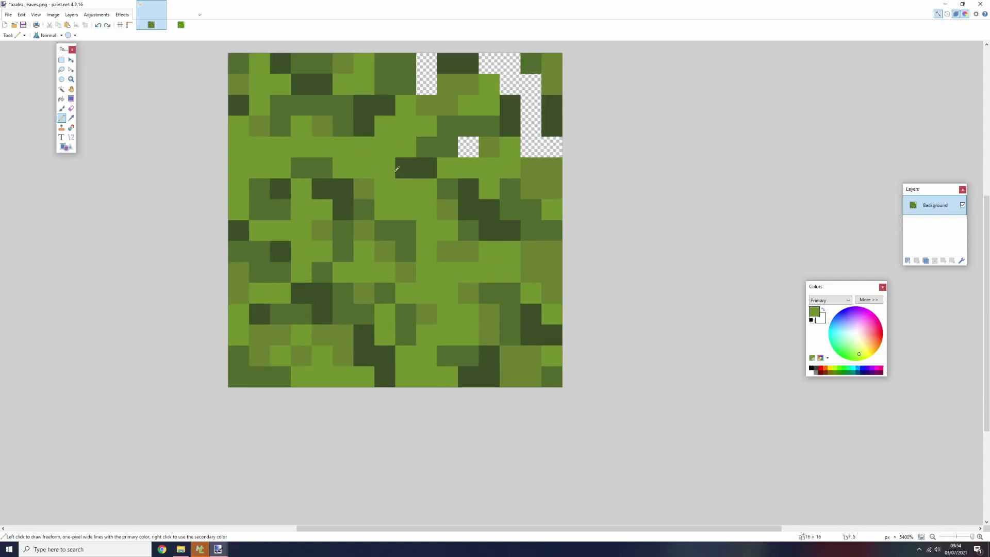
double_click(98, 26)
double_click(98, 25)
double_click(108, 26)
triple_click(107, 25)
double_click(107, 25)
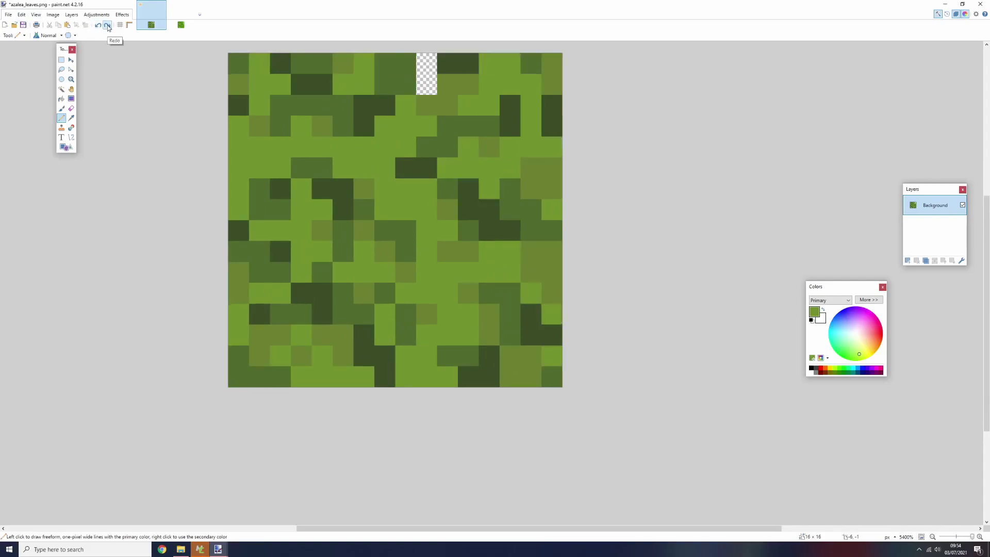
click(107, 26)
Step: Sample the medium dark green and pencil scattered patches of it over the large bright areas of the leaves
key(k)
click(509, 204)
key(p)
drag(363, 147, 383, 180)
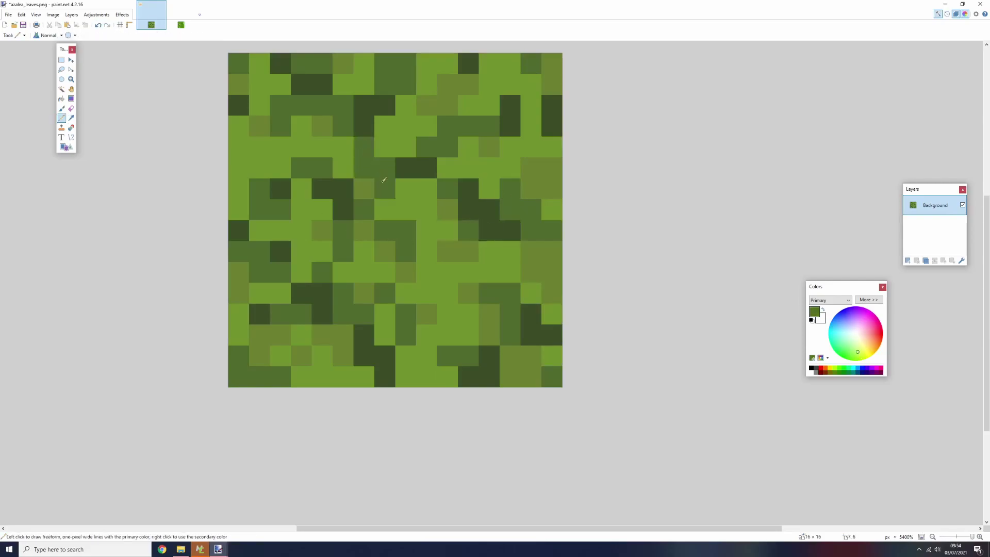
mouse_move(245, 120)
mouse_down()
mouse_move(238, 148)
mouse_move(256, 182)
mouse_up()
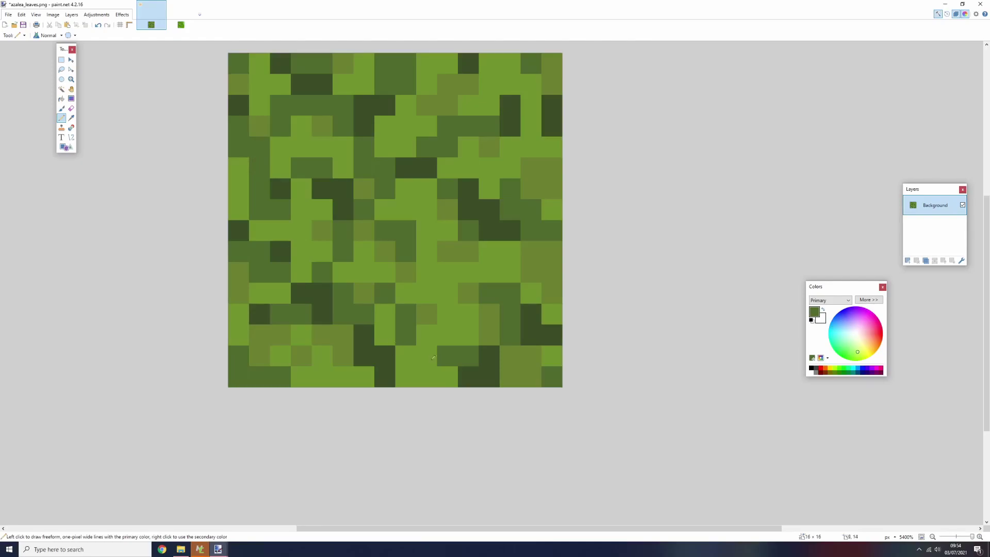
drag(412, 376, 440, 379)
drag(337, 376, 365, 377)
drag(429, 192, 426, 197)
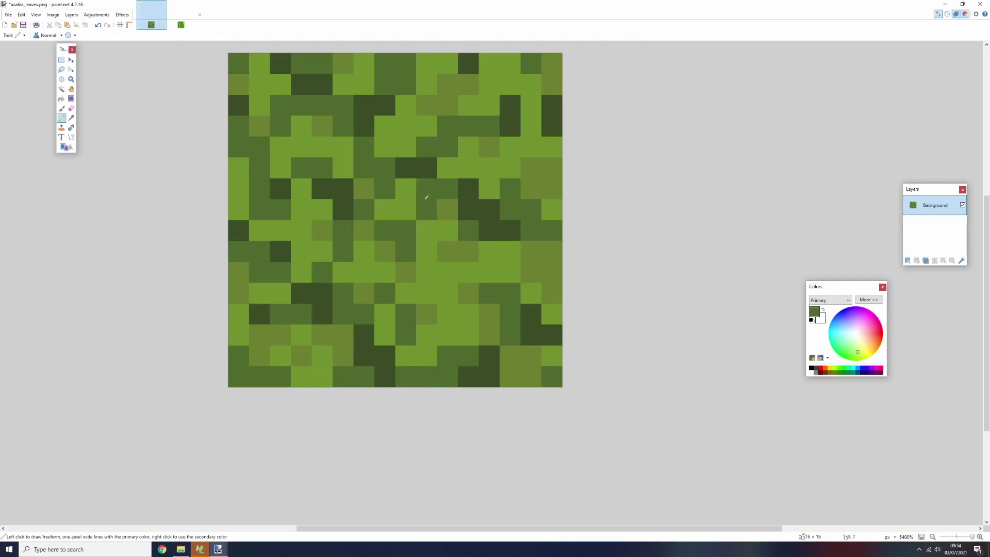
mouse_move(446, 272)
mouse_down()
mouse_move(469, 270)
mouse_move(434, 291)
mouse_move(456, 297)
mouse_up()
scroll(446, 240, up, 1)
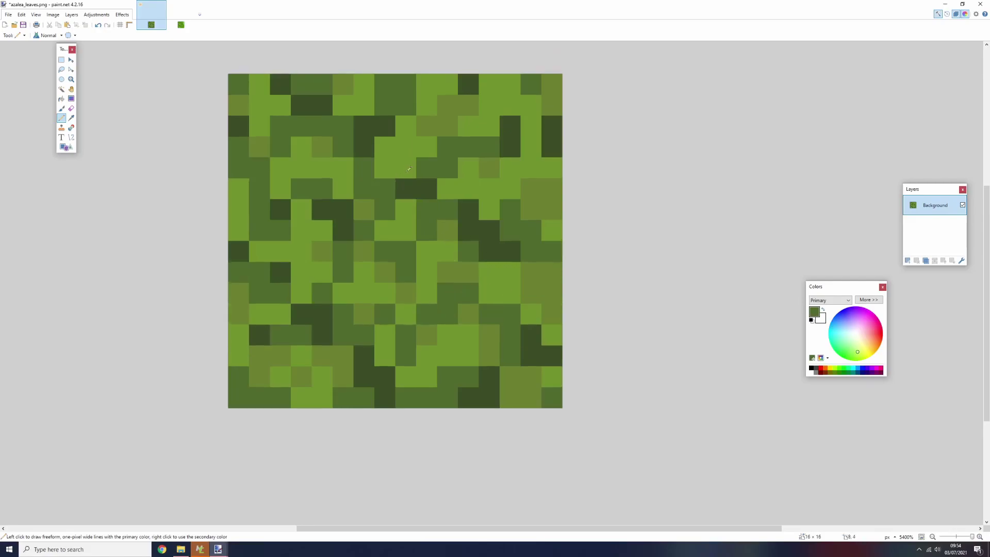
Step: Apply Add Noise to the leaves texture with a very low intensity, color saturation 0 and coverage 100
click(122, 14)
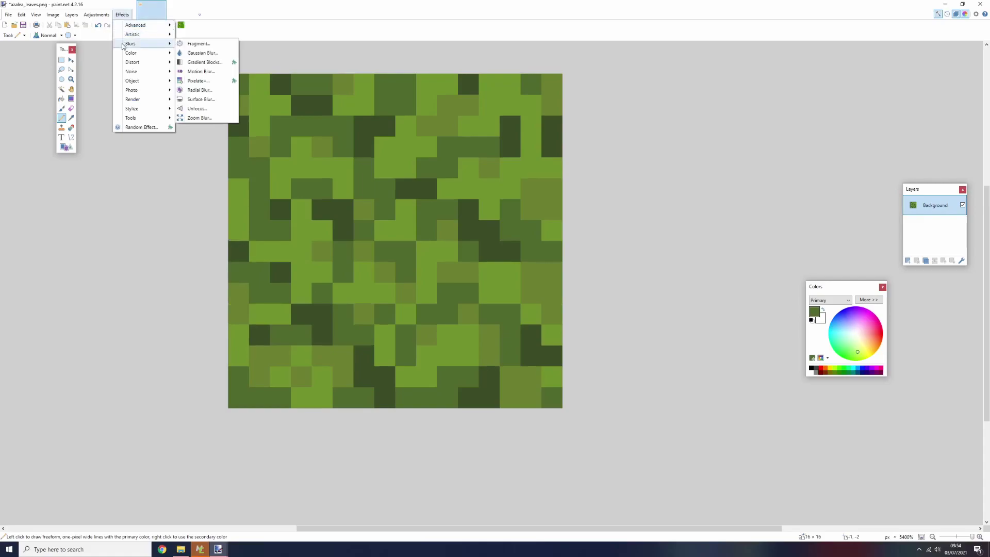
mouse_move(144, 75)
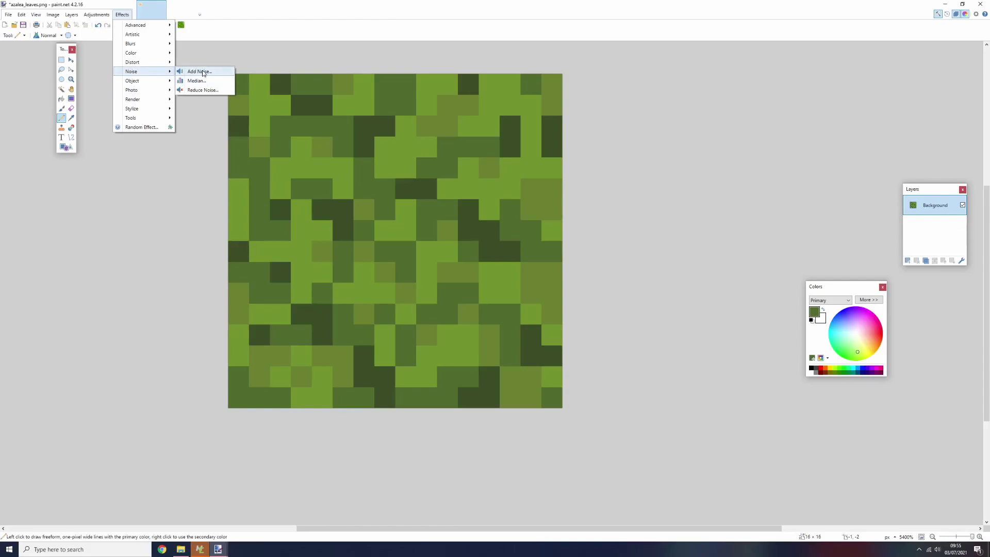
click(202, 73)
drag(456, 270, 435, 270)
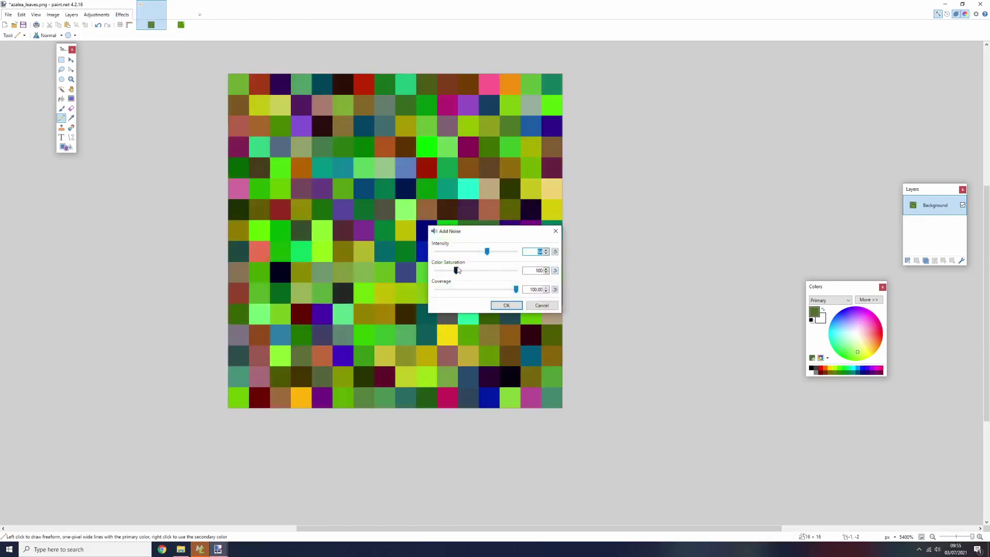
drag(491, 252, 436, 251)
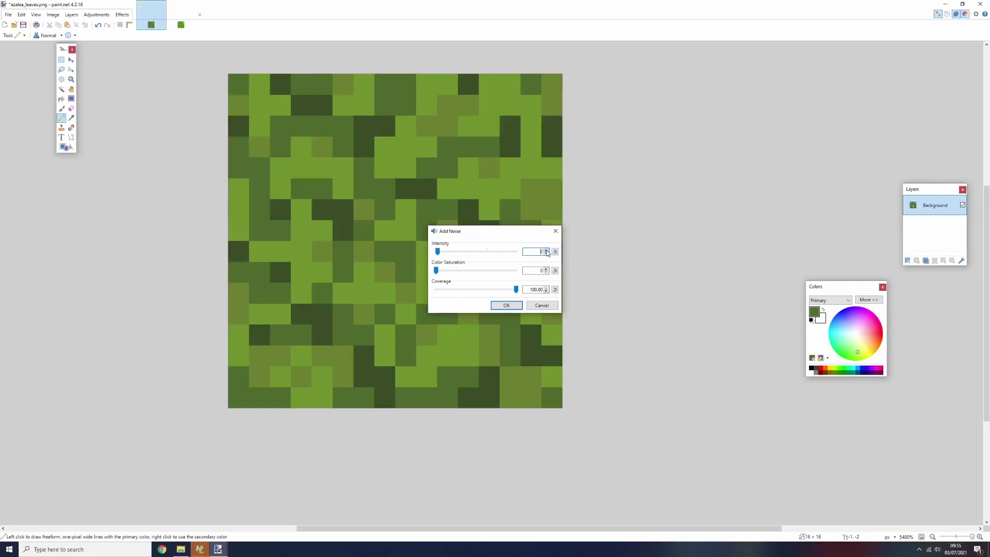
click(498, 308)
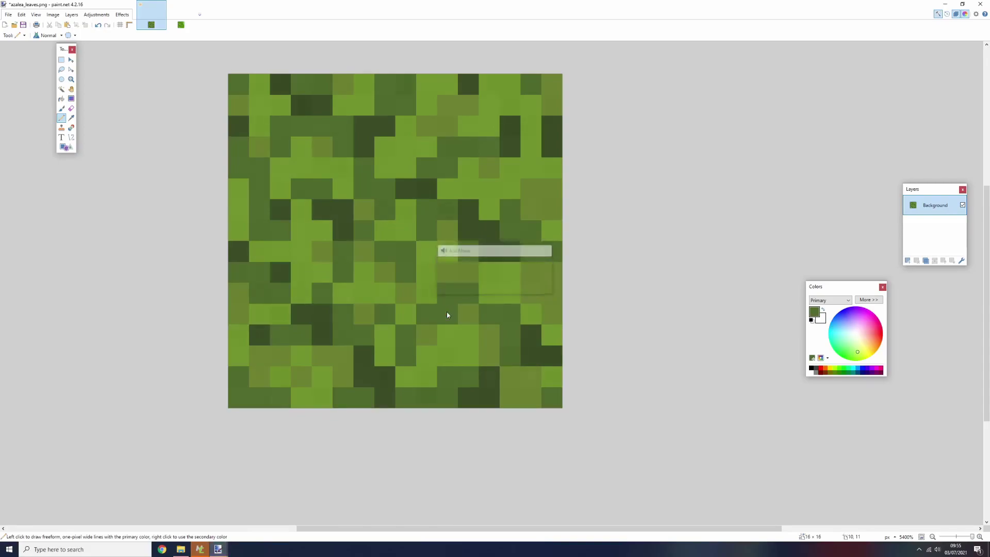
scroll(332, 193, down, 5)
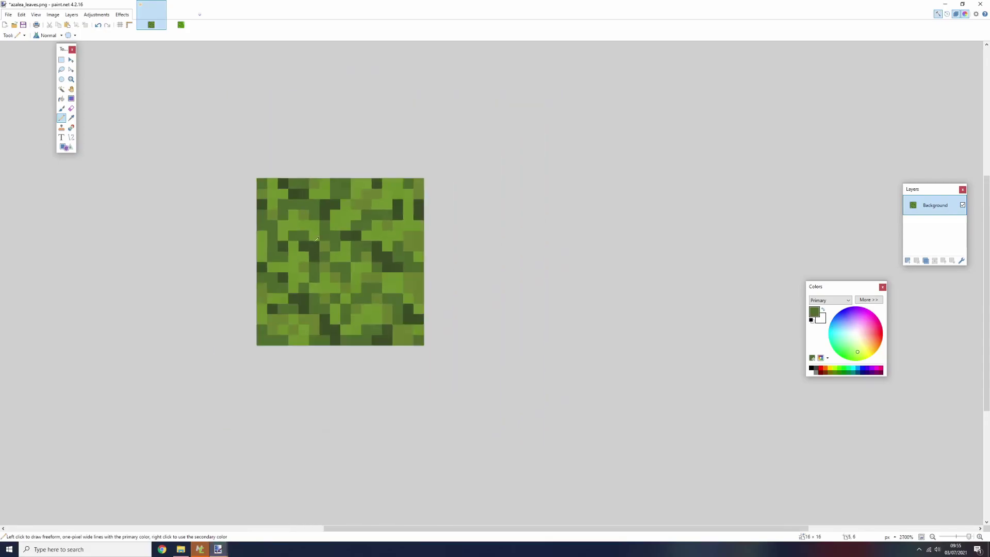
scroll(225, 76, up, 3)
Step: In bamboo_stalk.png, put a copy of the texture on a second layer, hide that copy and make Background the active layer
key(ctrl+Tab)
scroll(364, 148, up, 1)
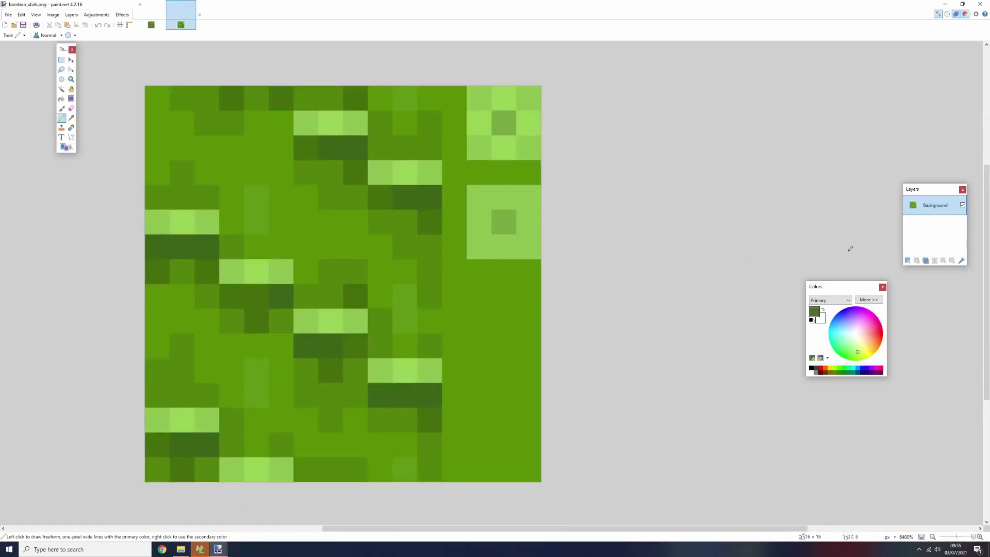
click(908, 260)
key(ctrl+v)
key(alt+Page_Down)
Step: Delete everything on the Background layer except the three-pixel-wide stalk strip along the texture's left edge
click(62, 60)
click(434, 153)
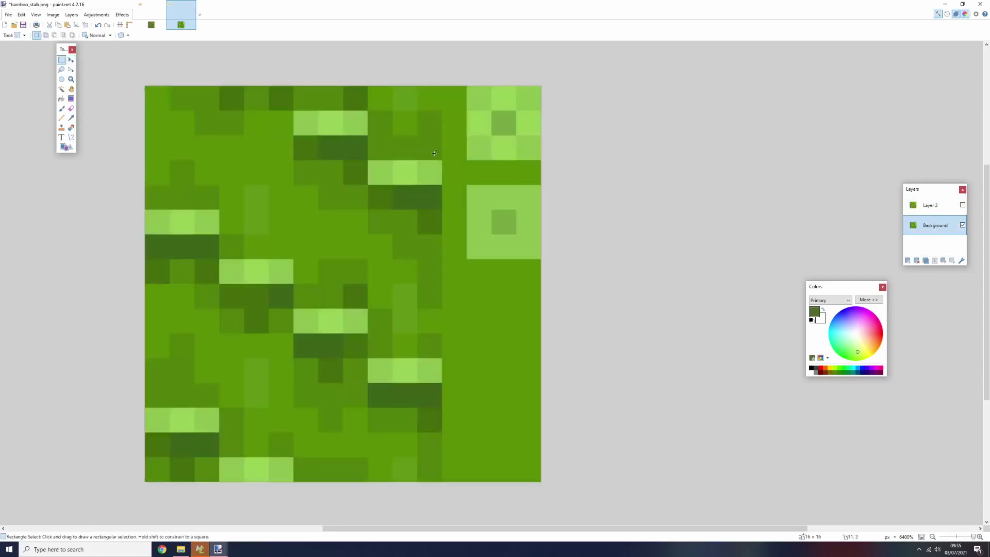
drag(453, 94, 629, 475)
key(Delete)
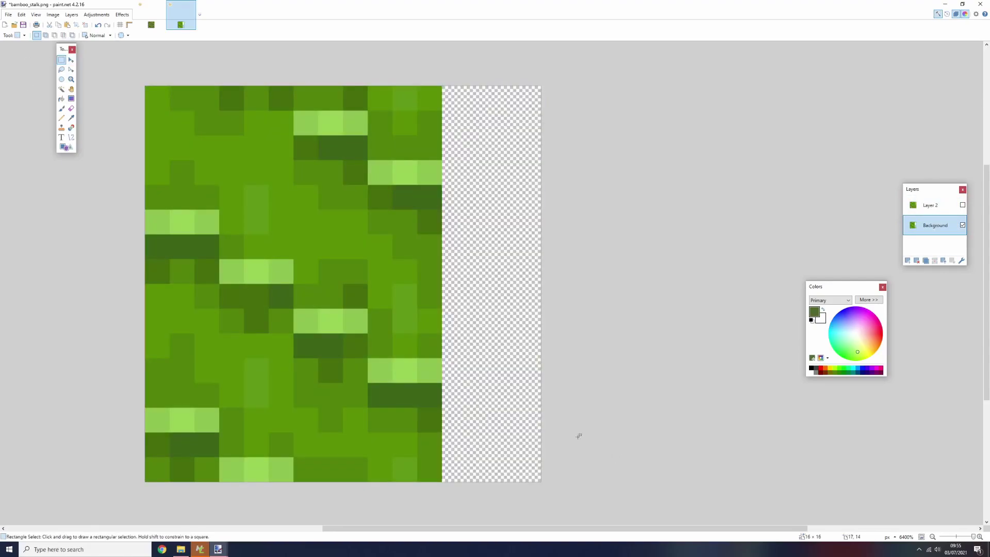
drag(233, 90, 427, 463)
drag(547, 427, 486, 382)
key(Delete)
Step: Select the remaining 3 × 16 pixel bamboo strip and stretch it horizontally to fill the whole 16 × 16 canvas
drag(122, 82, 188, 441)
key(ctrl+v)
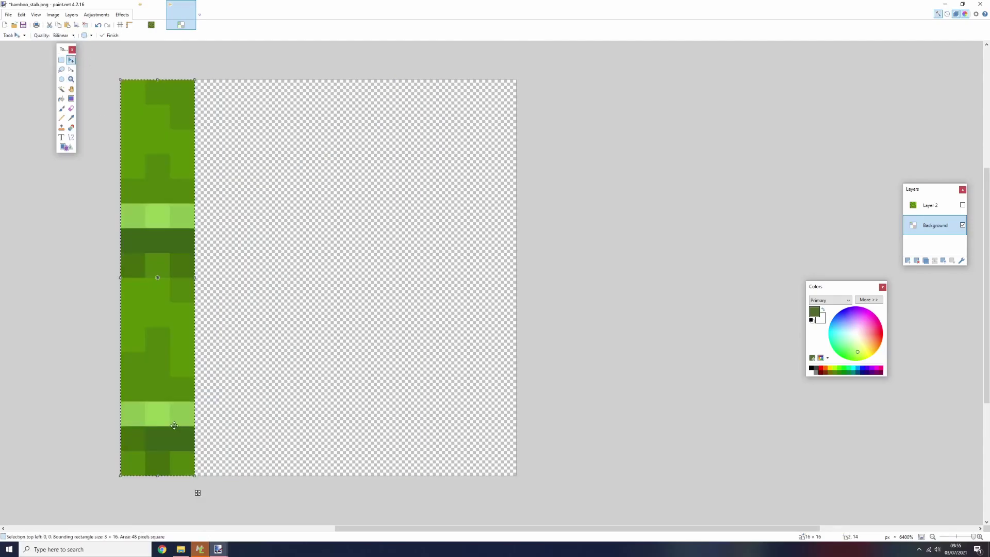
drag(206, 276, 521, 305)
scroll(459, 420, down, 5)
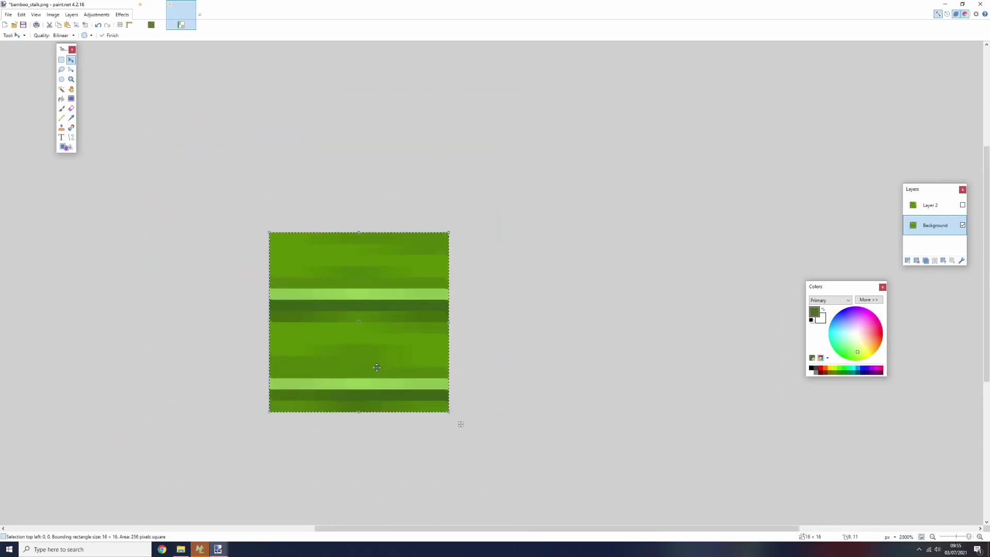
scroll(374, 371, up, 7)
scroll(369, 376, down, 4)
scroll(369, 379, up, 4)
scroll(450, 268, up, 1)
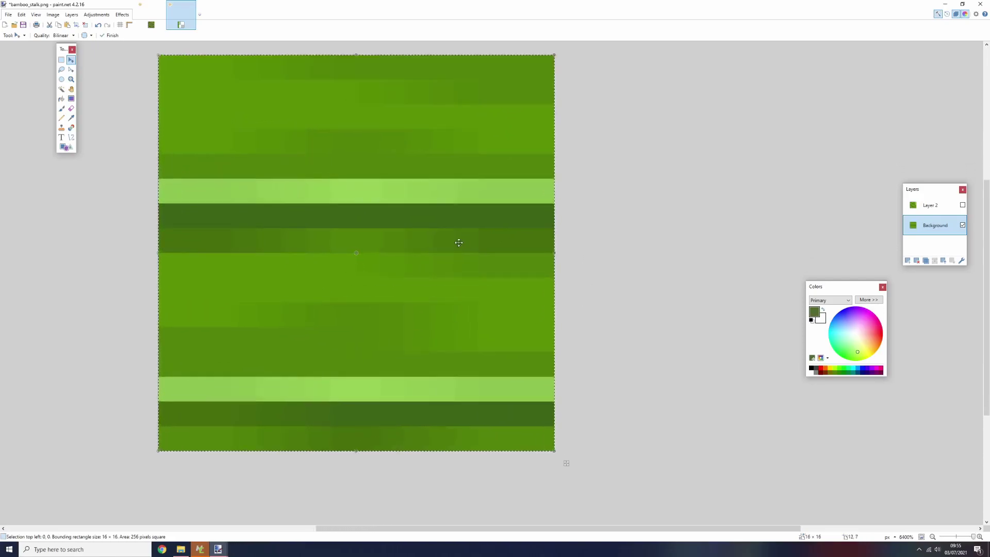
scroll(453, 243, down, 3)
scroll(437, 248, up, 3)
Step: Deselect the stretched bamboo, repeat the last noise effect, and apply Add Noise again with a low intensity and color saturation 0
key(s)
key(ctrl+d)
key(ctrl+f)
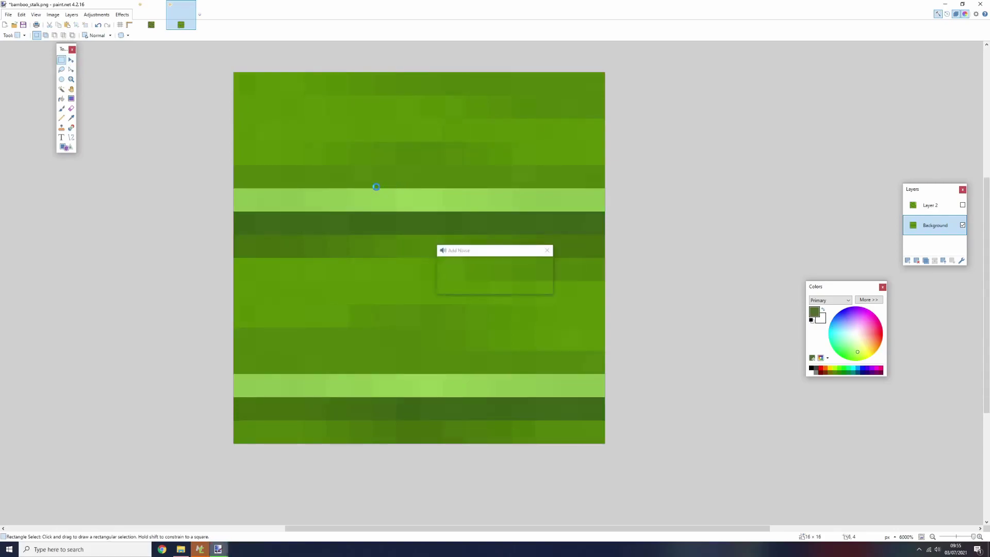
click(122, 14)
mouse_move(137, 94)
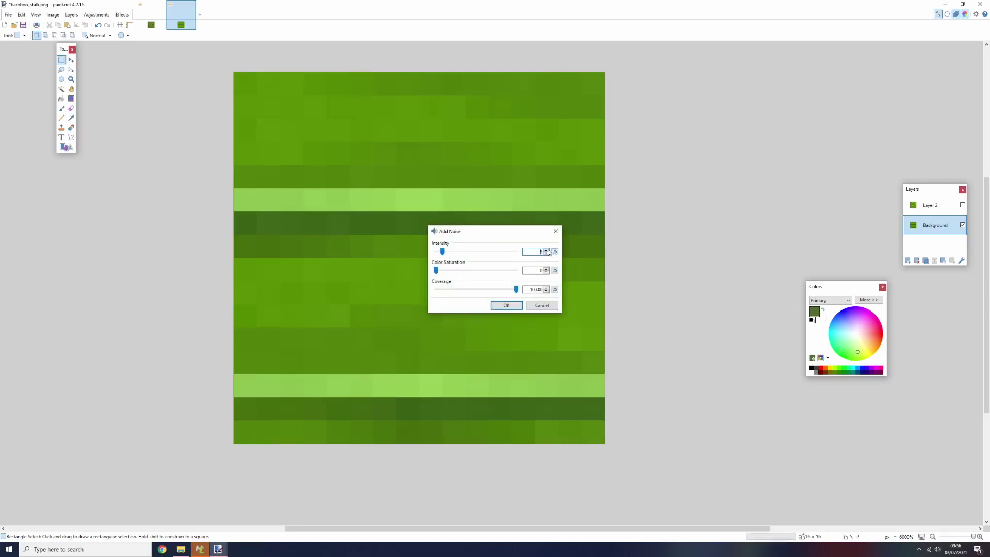
click(506, 305)
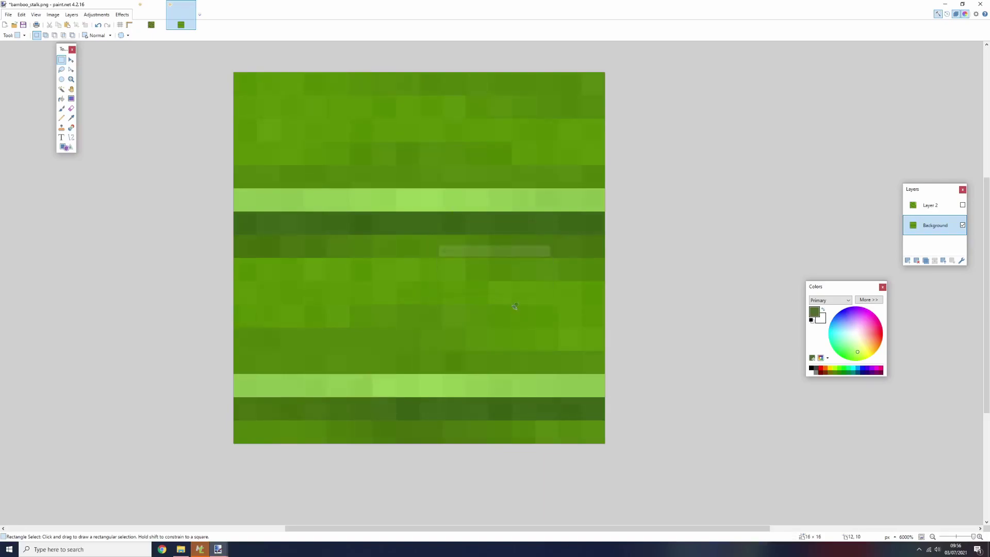
scroll(546, 293, down, 3)
scroll(550, 280, up, 1)
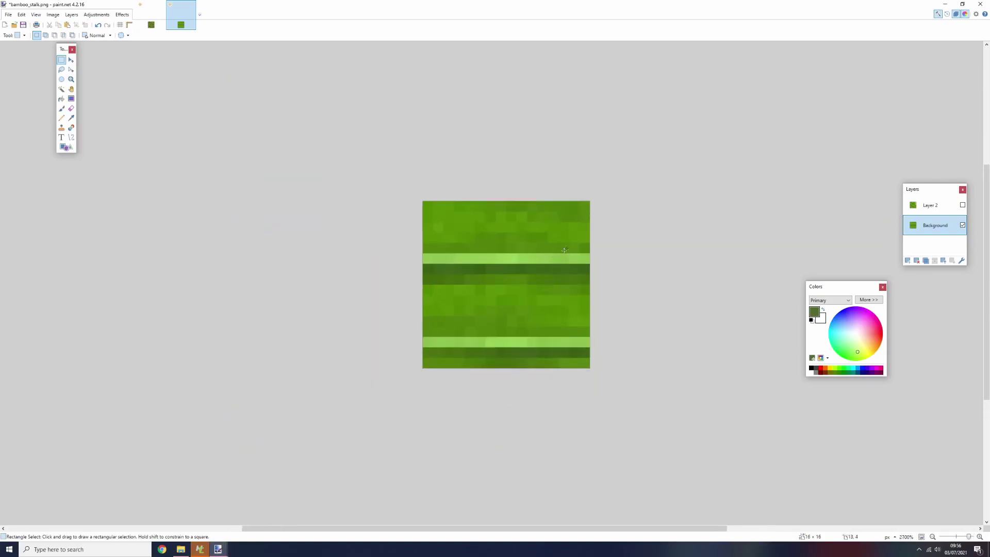
Step: Create a new blank 16 × 16 image and return to bamboo_stalk.png
click(4, 24)
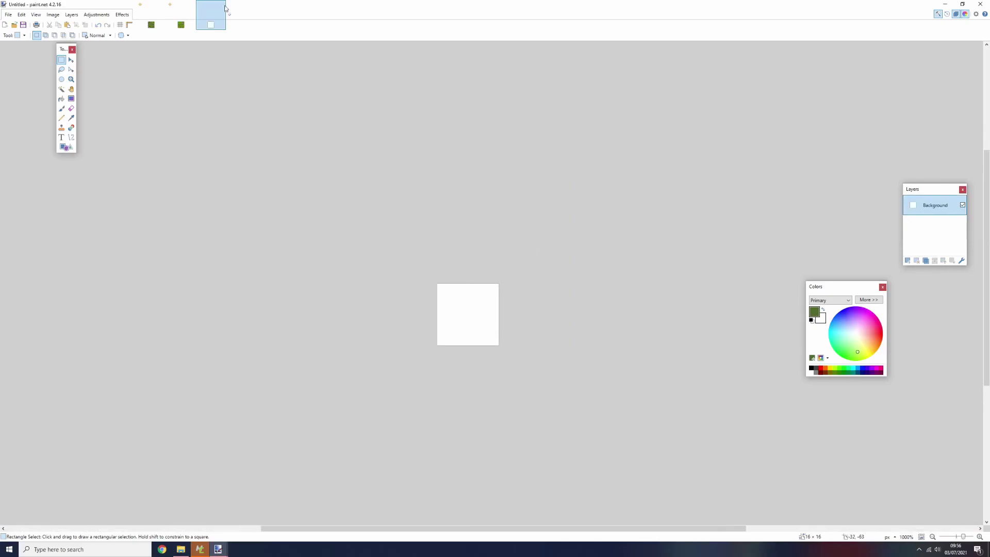
click(180, 15)
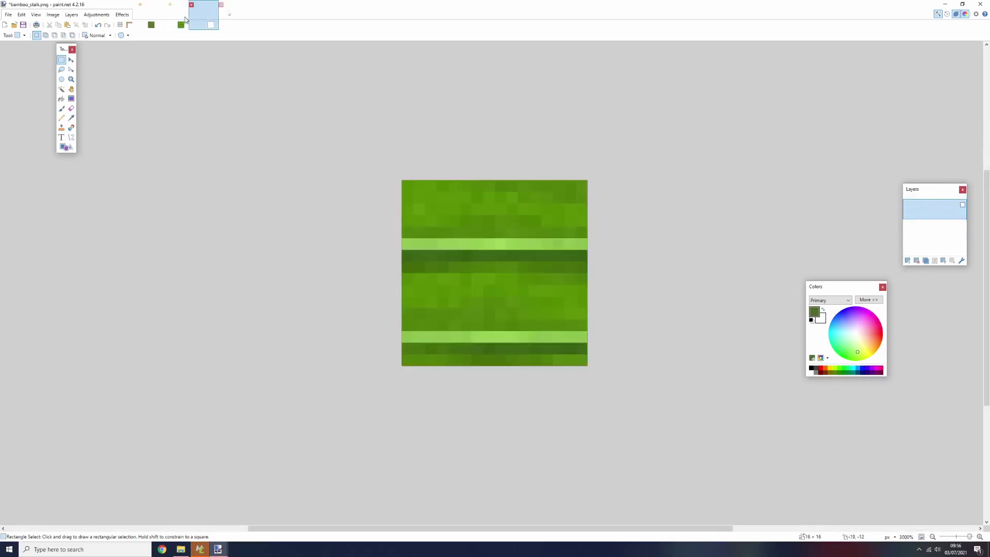
Step: Hide the Background layer, show Layer 2 with the original stalk texture, clear its contents and delete that layer
click(938, 213)
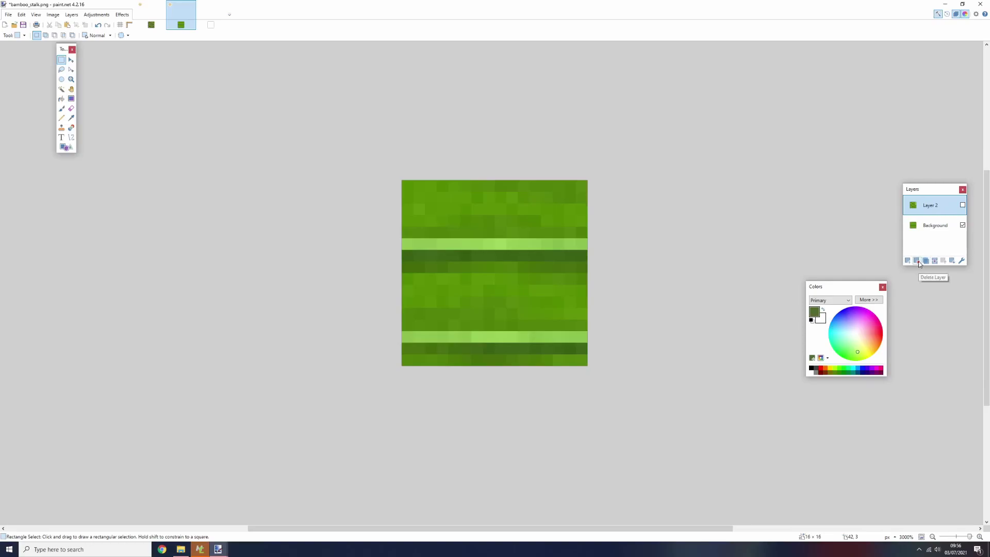
click(962, 225)
click(962, 205)
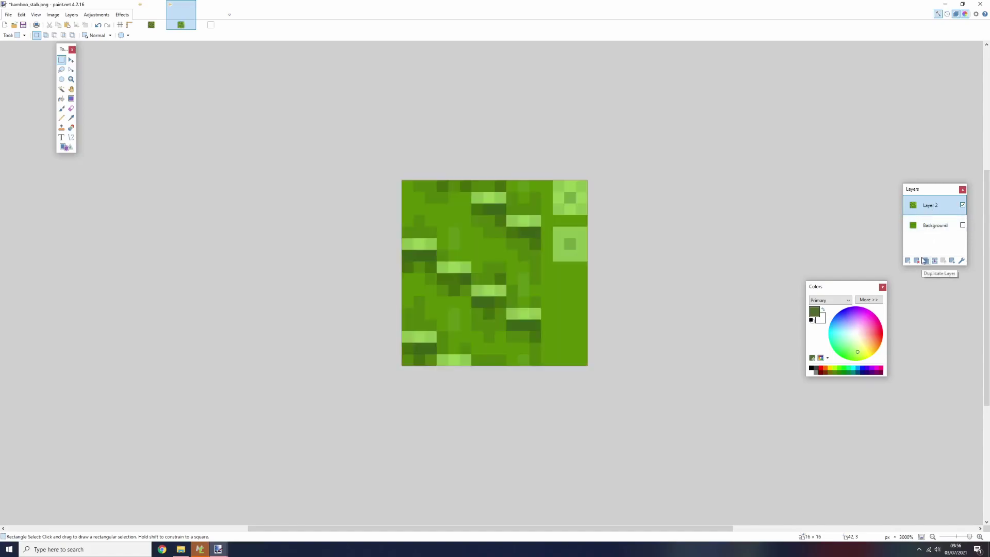
key(Delete)
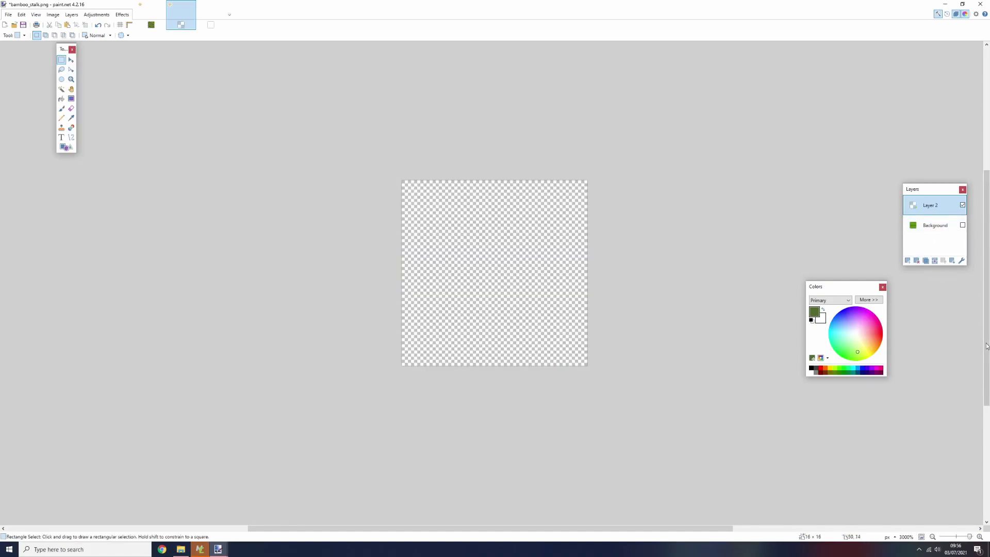
key(ctrl+shift+Delete)
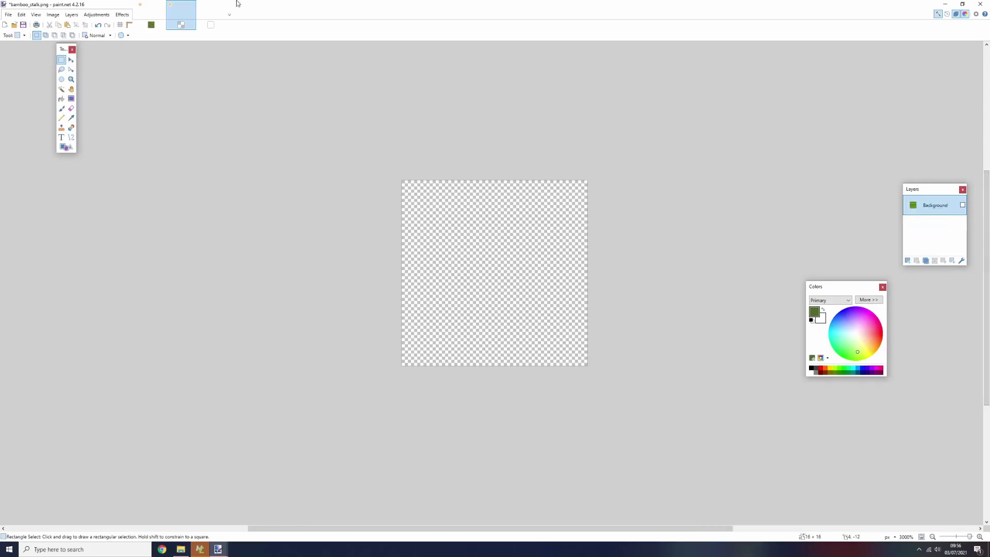
Step: Paste the copied stalk texture into the blank image and make the Background layer of bamboo_stalk.png visible again
key(ctrl+alt+v)
key(ctrl+shift+Tab)
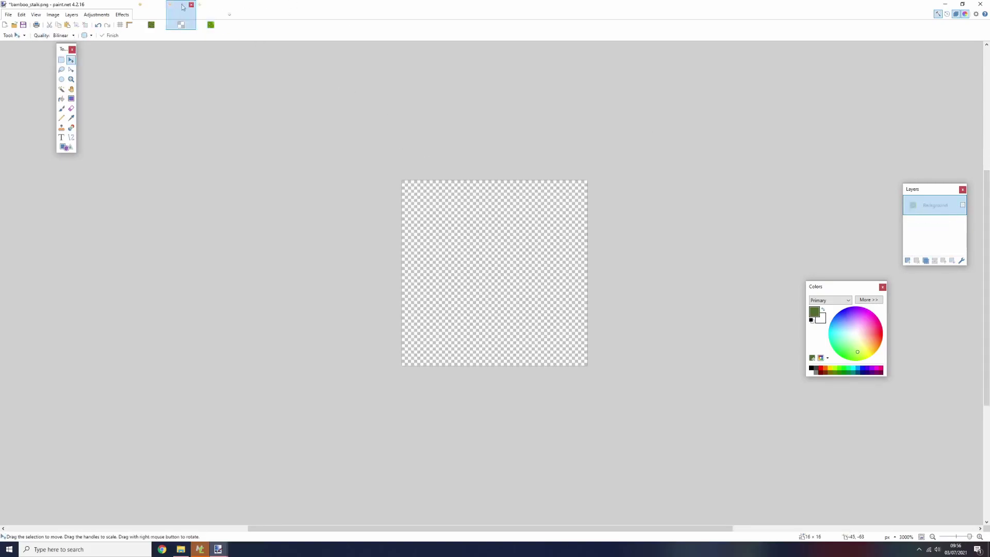
click(962, 206)
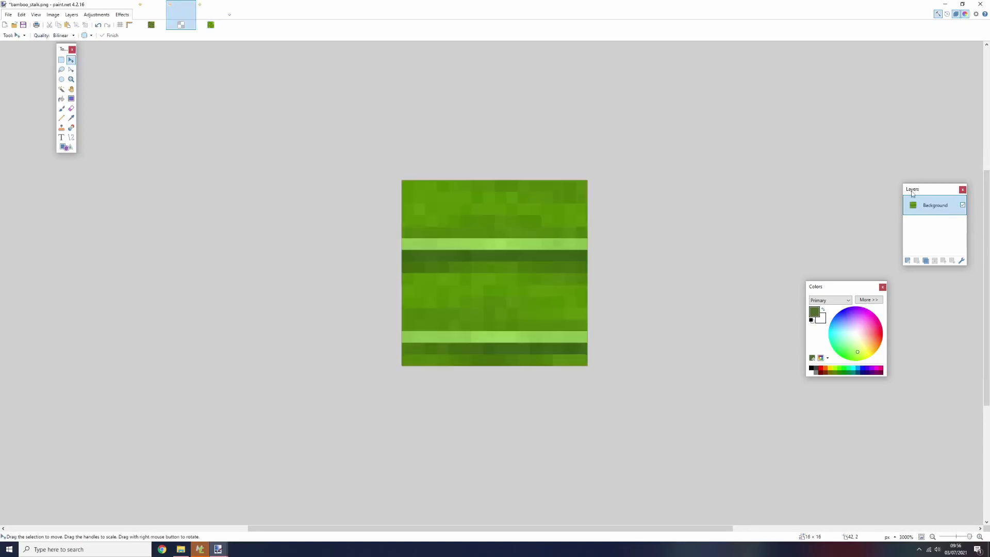
Step: In the new image, erase the left 13 pixel columns and the solid green below the lower tile, keeping the two end tiles
key(ctrl+Tab)
scroll(464, 247, up, 8)
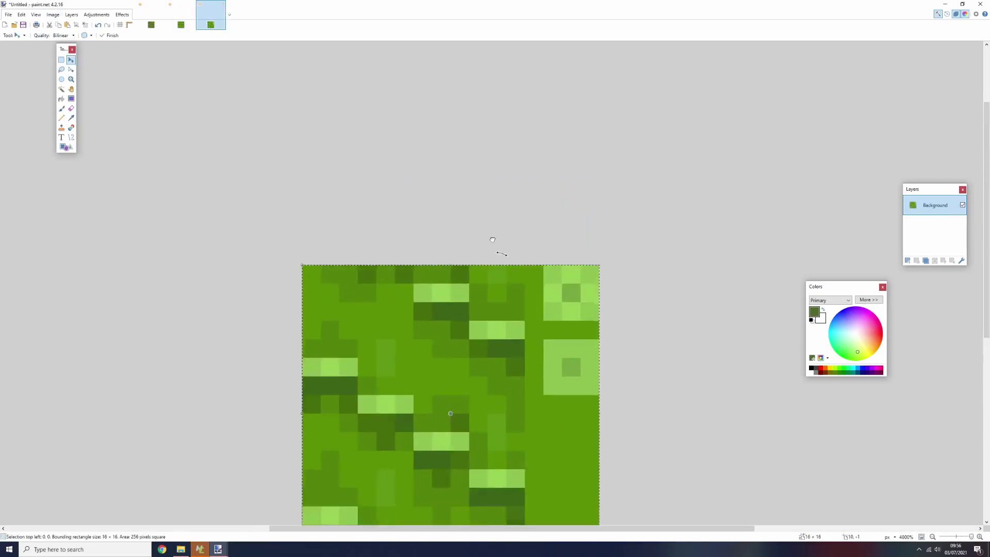
scroll(396, 189, up, 1)
click(60, 59)
mouse_move(196, 93)
mouse_down()
mouse_move(361, 432)
mouse_move(469, 488)
mouse_move(516, 488)
mouse_up()
key(Delete)
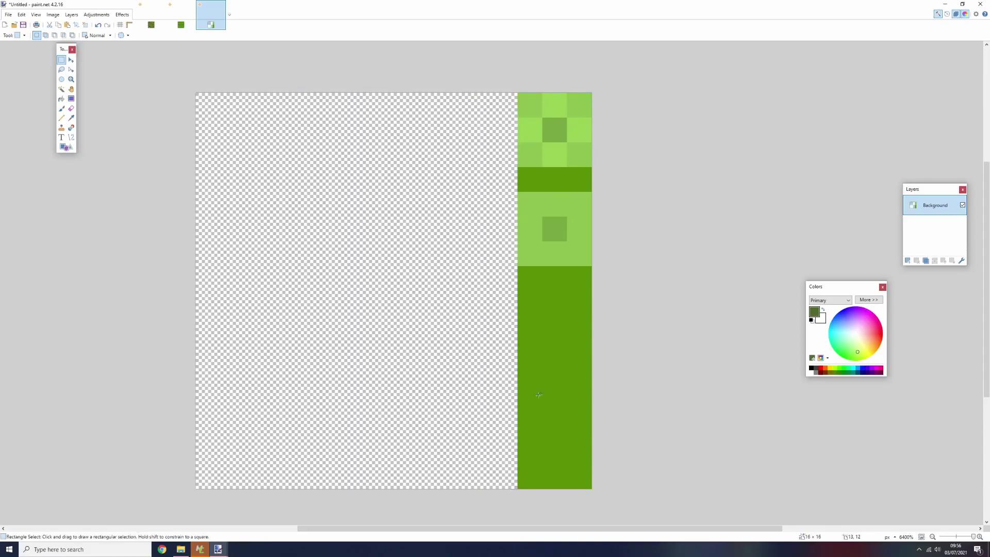
mouse_move(592, 266)
mouse_down()
mouse_move(492, 441)
mouse_move(492, 488)
mouse_up()
key(Delete)
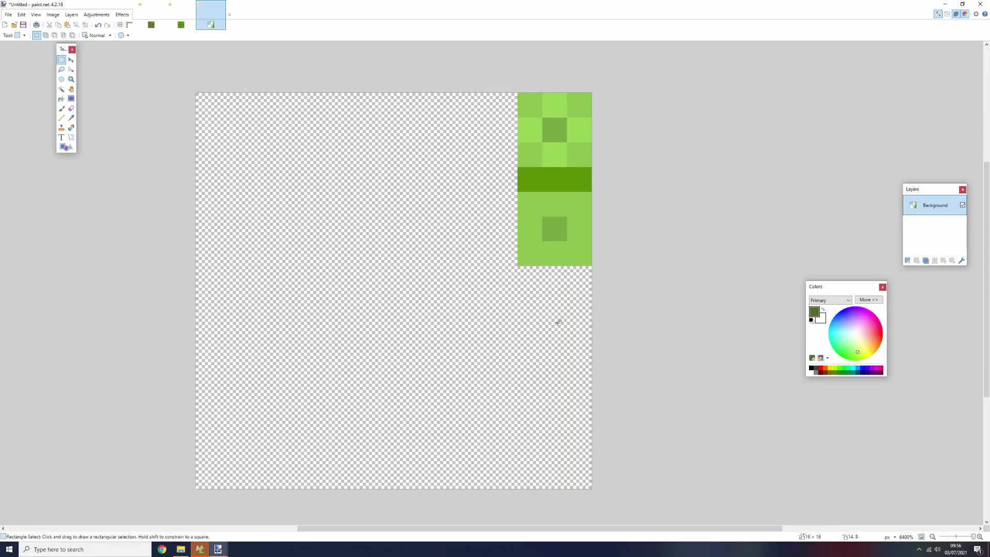
Step: Move the plain 3 × 3 tile up one pixel and arrange copies of both tiles into a 6 × 6 checkerboard in the upper-right corner
drag(581, 259, 520, 194)
key(m)
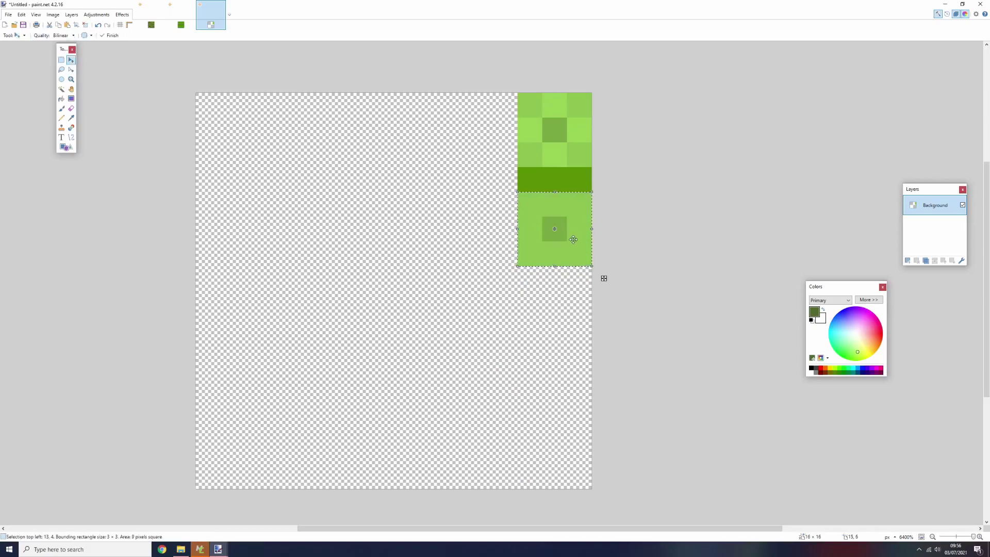
drag(603, 276, 603, 252)
drag(579, 215, 472, 218)
Step: Select the 6 × 6 checkerboard and paste copies of it below one another to fill the canvas height
click(61, 60)
drag(458, 89, 585, 219)
key(ctrl+v)
drag(541, 168, 557, 314)
key(ctrl+v)
drag(509, 157, 527, 473)
key(ctrl+v)
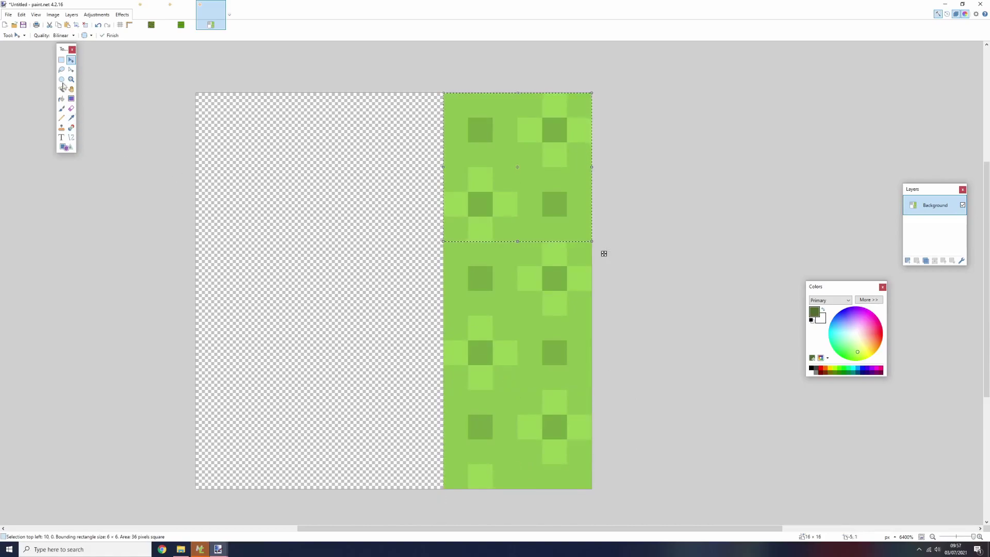
Step: Select the 6 × 16 pixel tiled strip and paste copies of it leftward to cover the rest of the canvas
click(61, 60)
drag(462, 96, 590, 492)
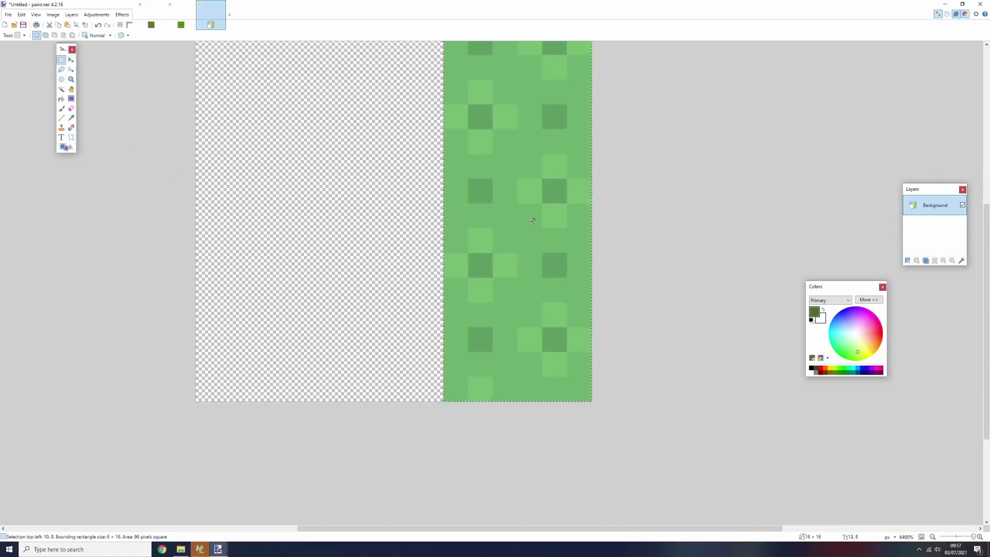
key(ctrl+v)
drag(531, 243, 252, 228)
Step: Deselect the pasted strip and apply the Add Noise effect to the whole tiled texture
scroll(252, 228, down, 3)
scroll(254, 225, up, 3)
key(s)
click(396, 213)
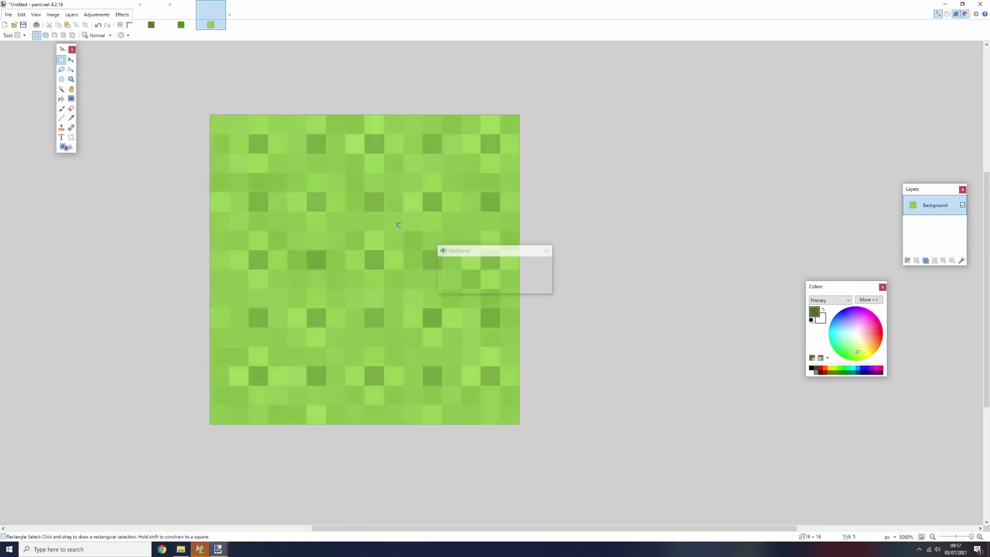
scroll(402, 243, down, 5)
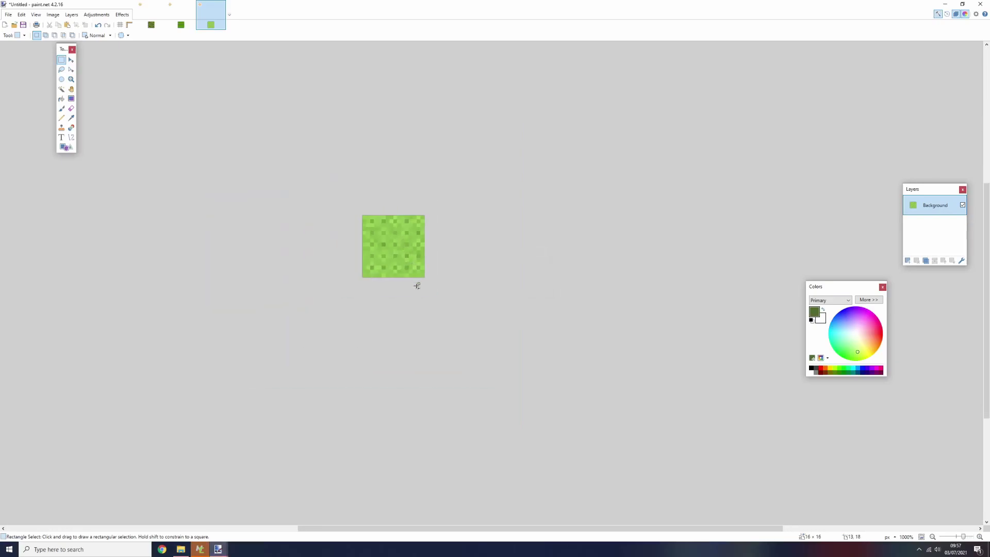
scroll(414, 258, up, 3)
scroll(368, 305, up, 5)
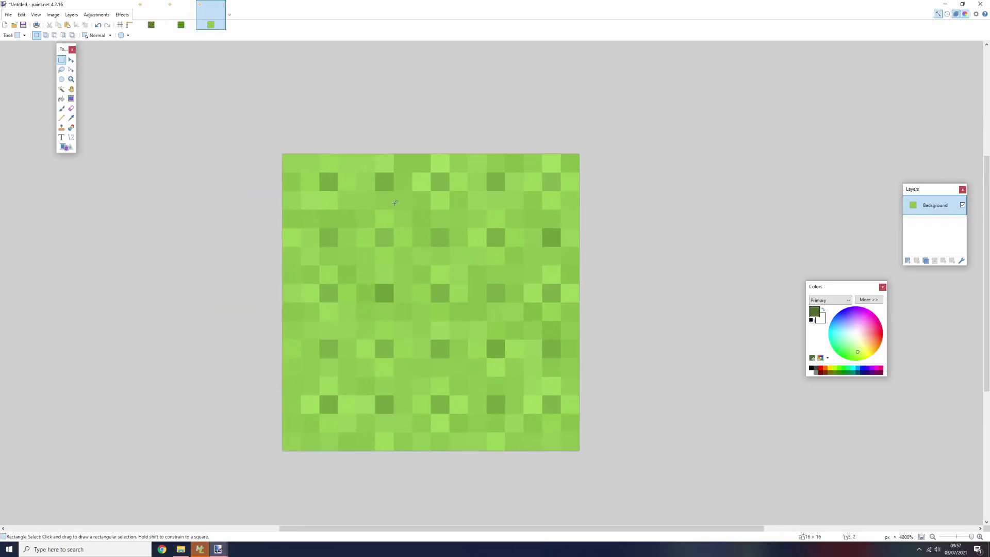
Step: Sample the upper-left pixel's light green as the primary color, set its opacity to 89 and activate the Pencil tool
key(k)
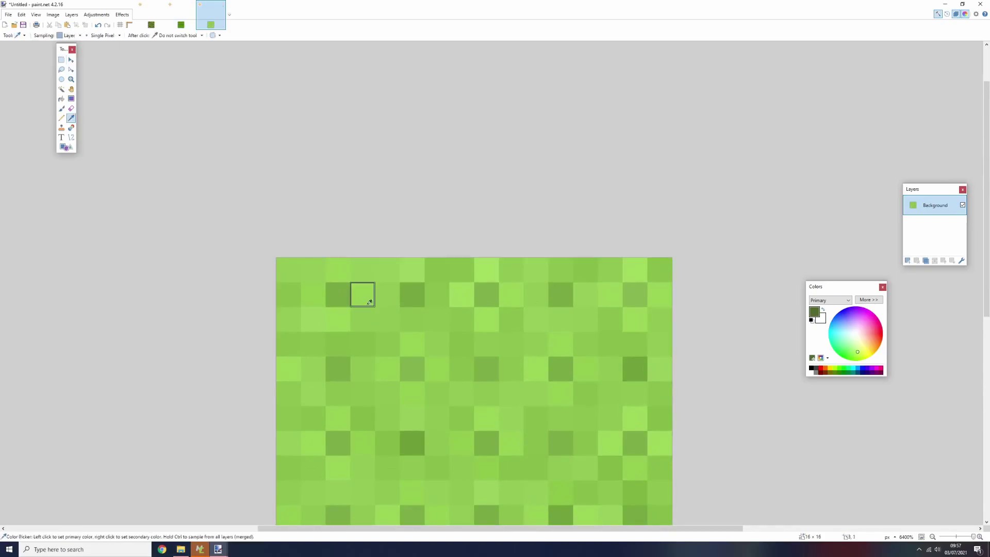
click(288, 269)
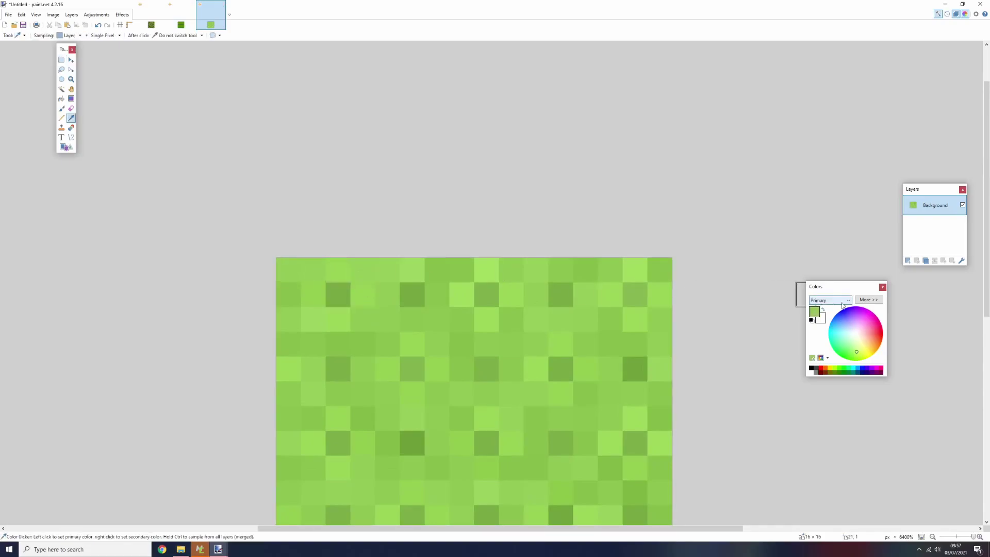
click(868, 299)
key(p)
Step: Pencil the translucent light green over the dark pixels across the texture to soften the repeating dot pattern
click(338, 294)
click(413, 294)
click(565, 295)
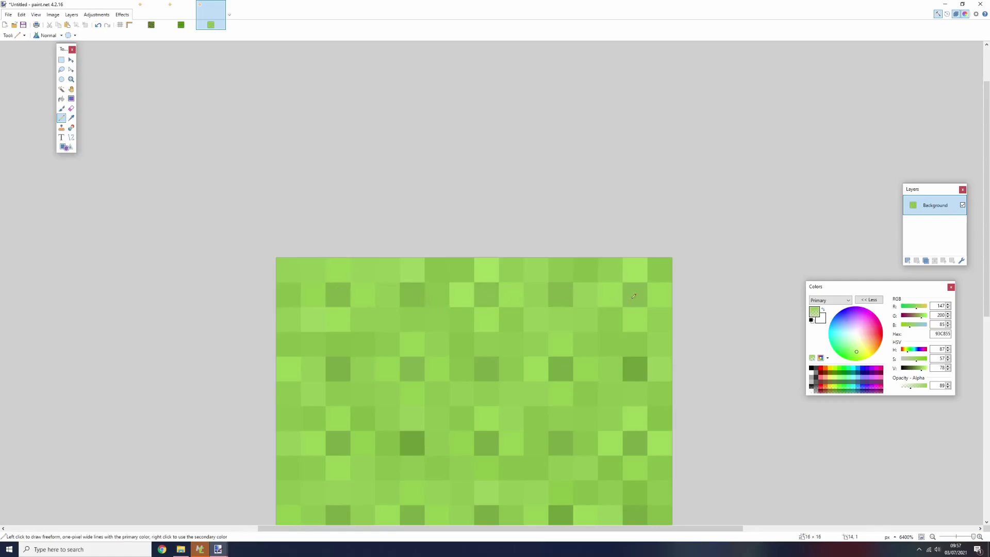
click(639, 367)
scroll(523, 278, down, 2)
scroll(489, 299, right, 1)
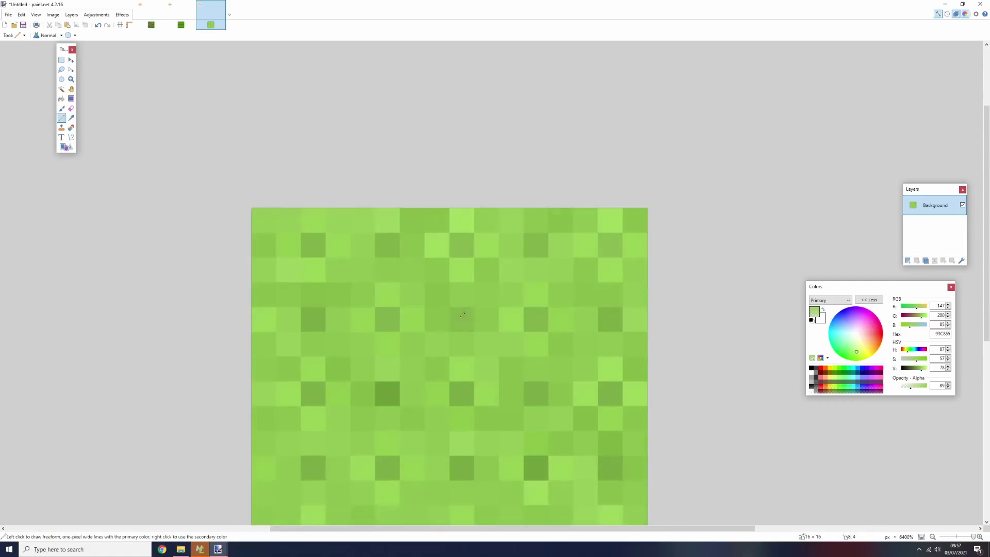
click(385, 314)
click(313, 319)
click(384, 397)
click(461, 394)
click(541, 395)
scroll(591, 423, down, 6)
scroll(591, 422, right, 1)
click(585, 320)
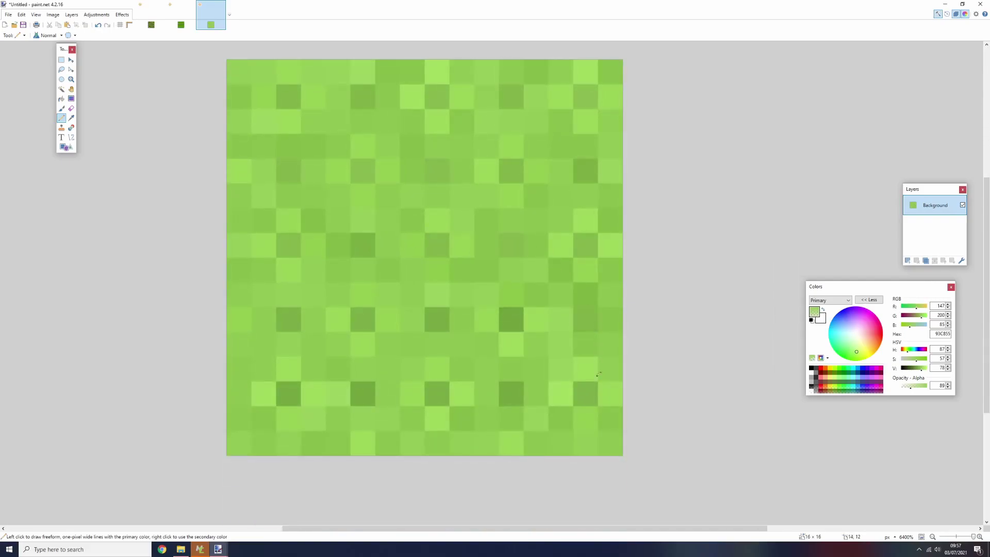
click(510, 394)
click(512, 319)
click(436, 319)
click(362, 318)
click(362, 394)
click(288, 393)
click(288, 318)
scroll(309, 322, down, 3)
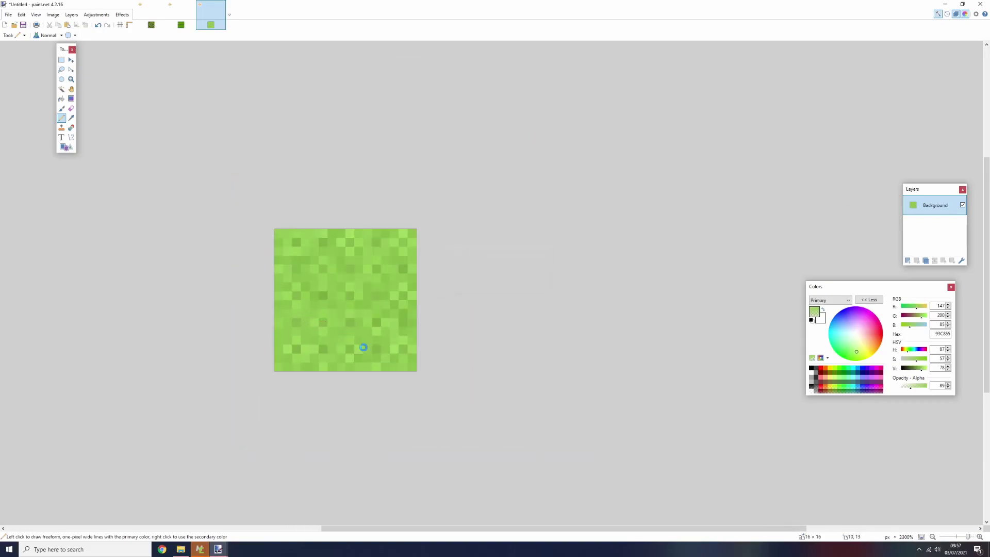
scroll(365, 345, up, 2)
Step: Close azalea_leaves.png and bamboo_stalk.png, saving the changes to both with Auto-detect bit depth
click(151, 25)
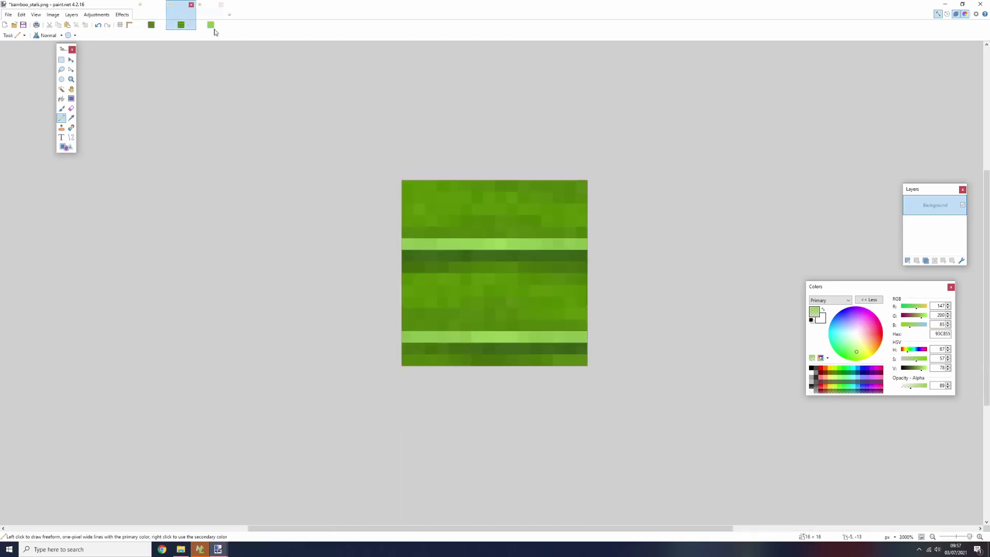
click(214, 25)
click(154, 15)
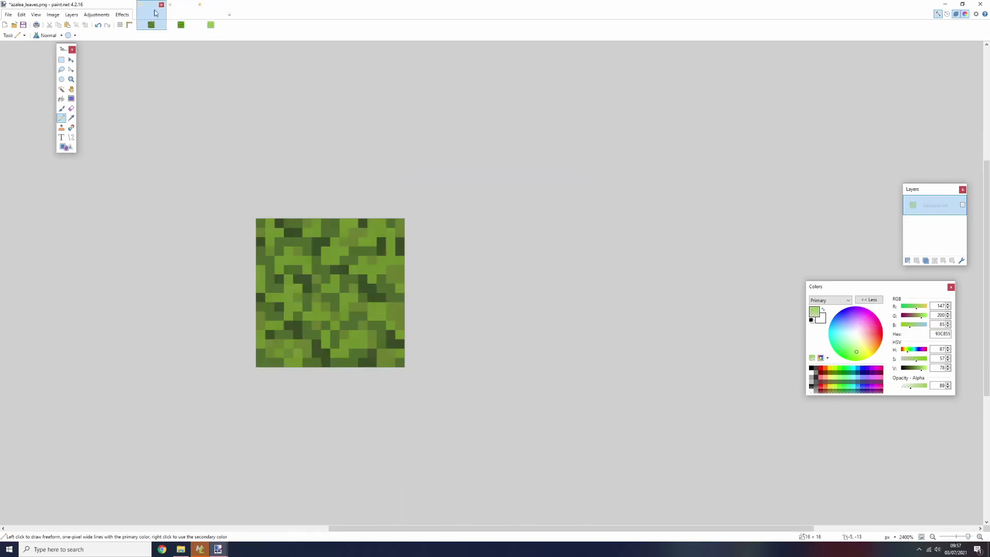
click(161, 5)
click(487, 284)
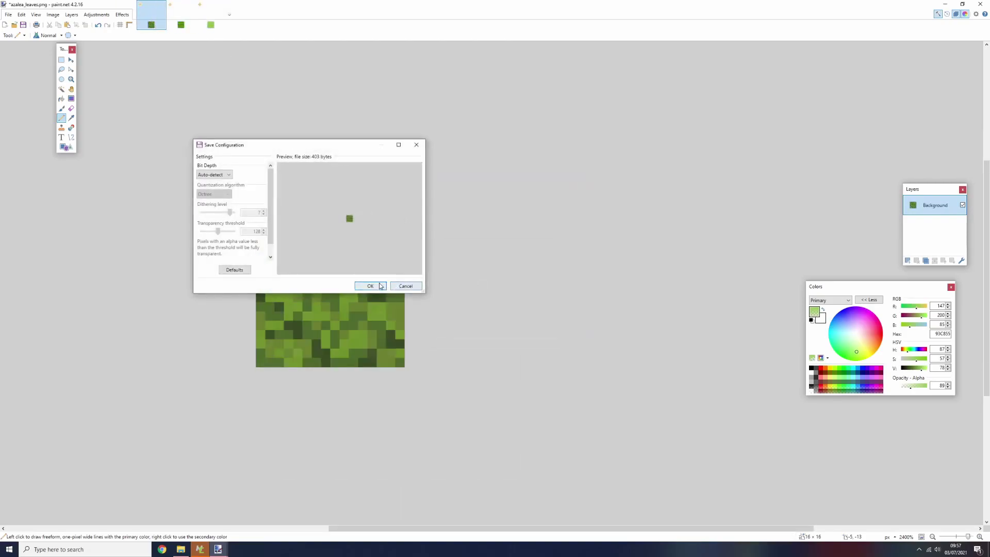
click(367, 285)
click(161, 6)
click(484, 288)
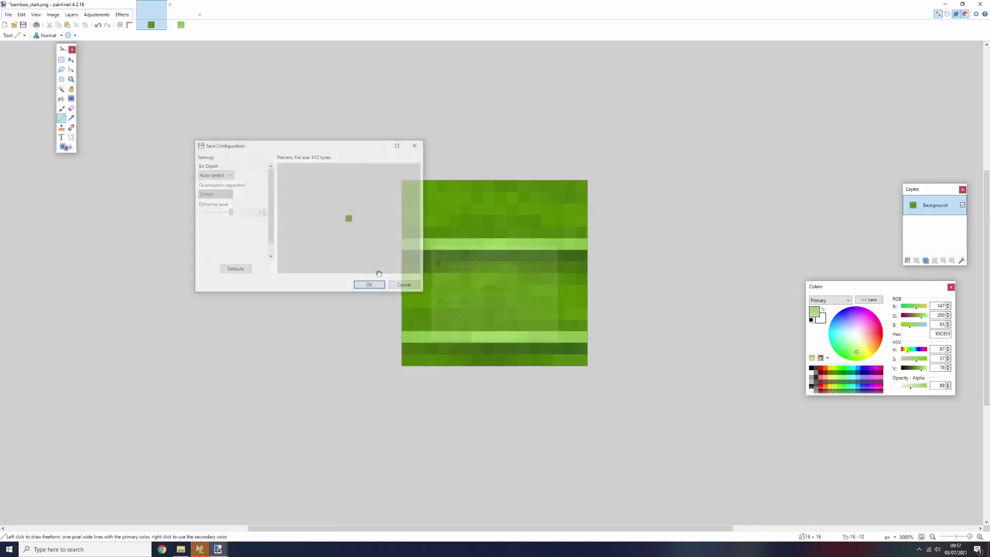
click(367, 286)
Step: Save the untitled texture as bamboo_full_block.png in the My Mods\Easy Paper folder and close paint.net
click(162, 5)
click(464, 284)
double_click(134, 67)
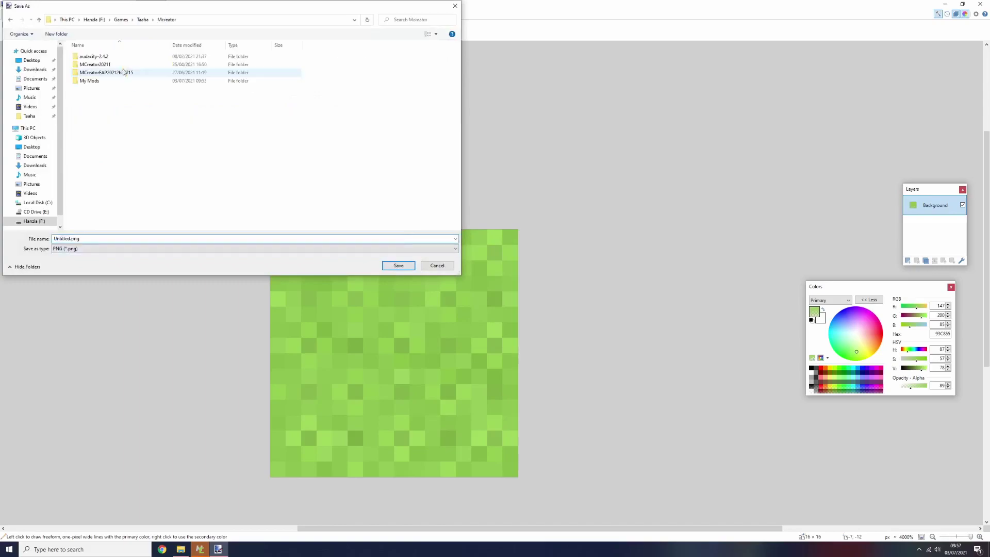
click(115, 81)
double_click(115, 81)
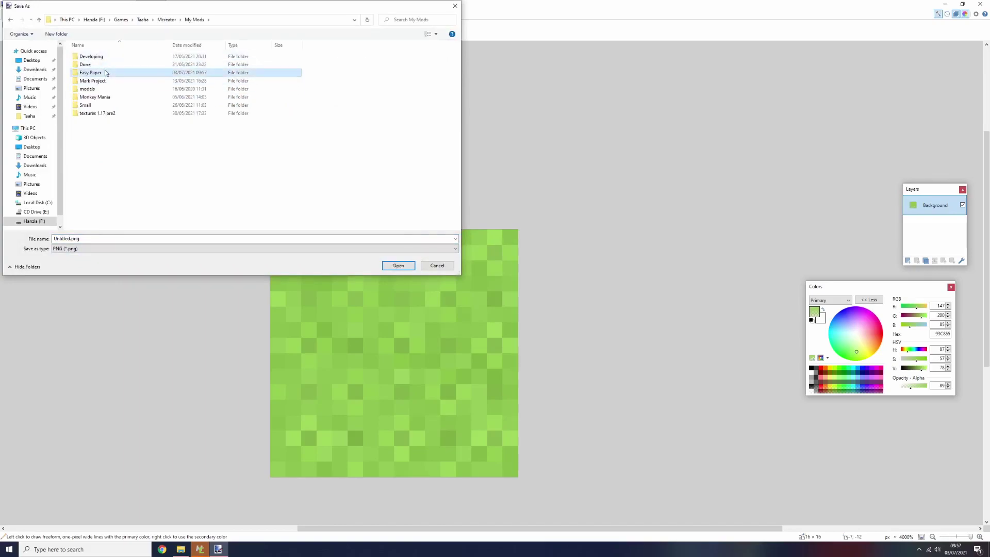
double_click(114, 73)
click(71, 239)
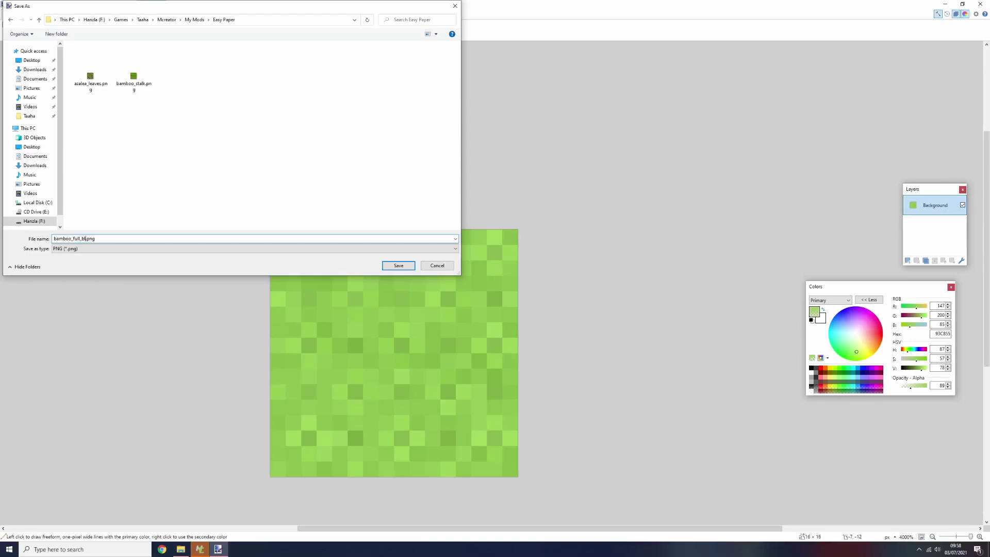
key(Return)
key(Return)
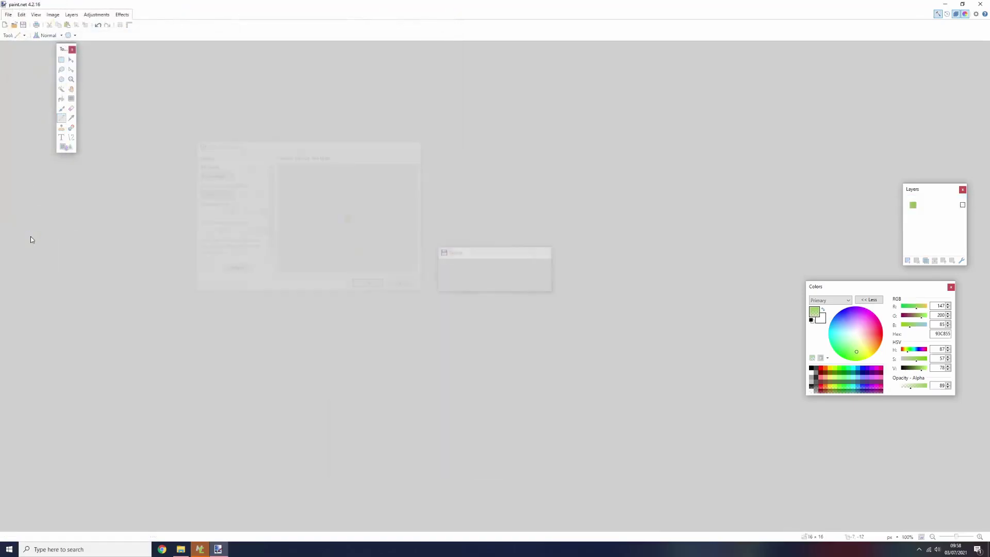
click(980, 4)
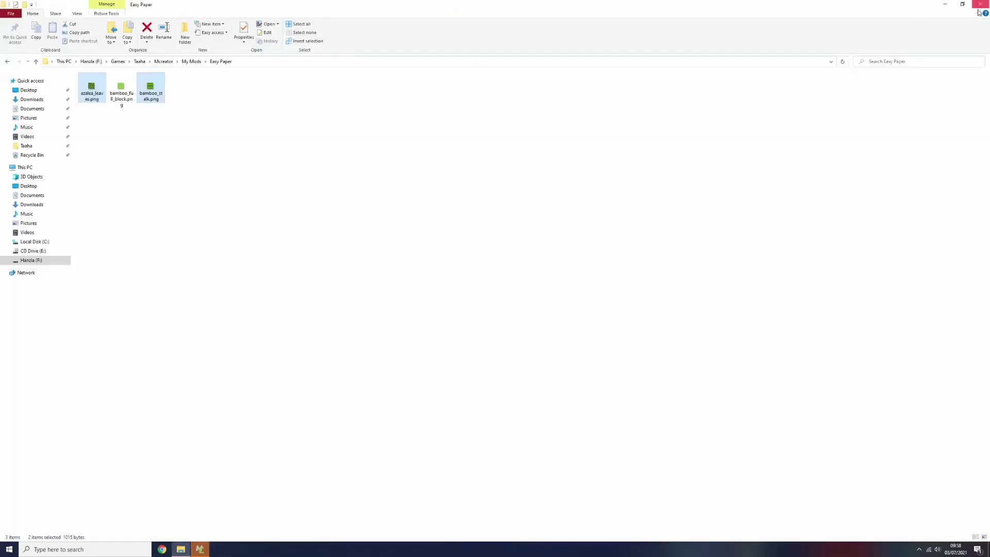
Step: Rename bamboo_full_block.png in the Easy Paper folder as bamboo_full_block_top.png
right_click(122, 86)
click(158, 319)
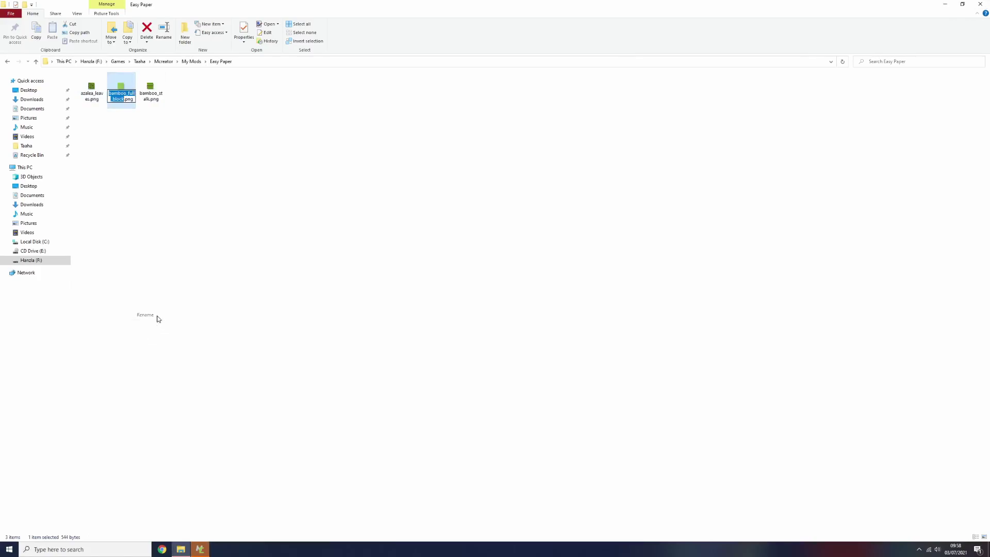
key(Return)
text(_top)
key(Return)
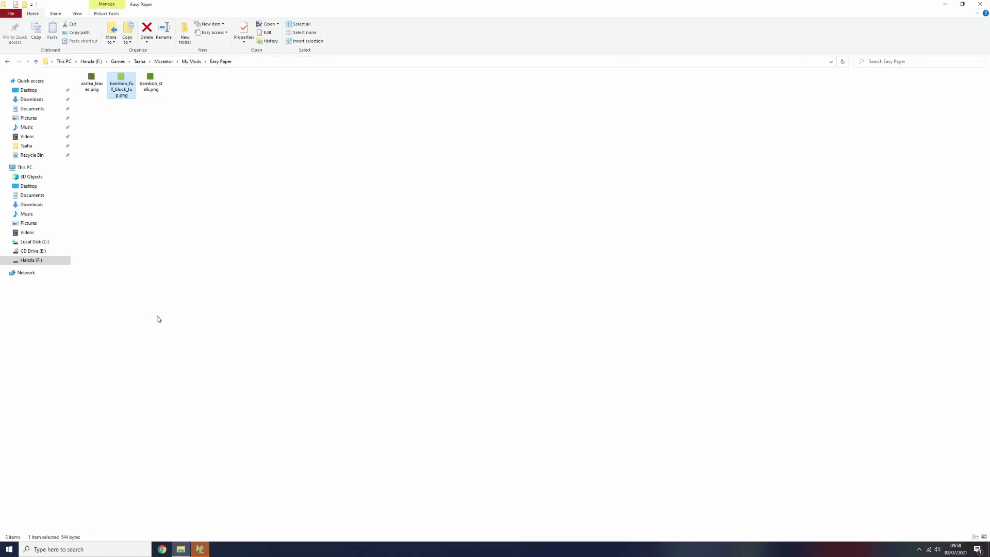
Step: Rename bamboo_stalk.png as bamboo_block_side.png
right_click(149, 84)
click(193, 311)
text(bamboo)
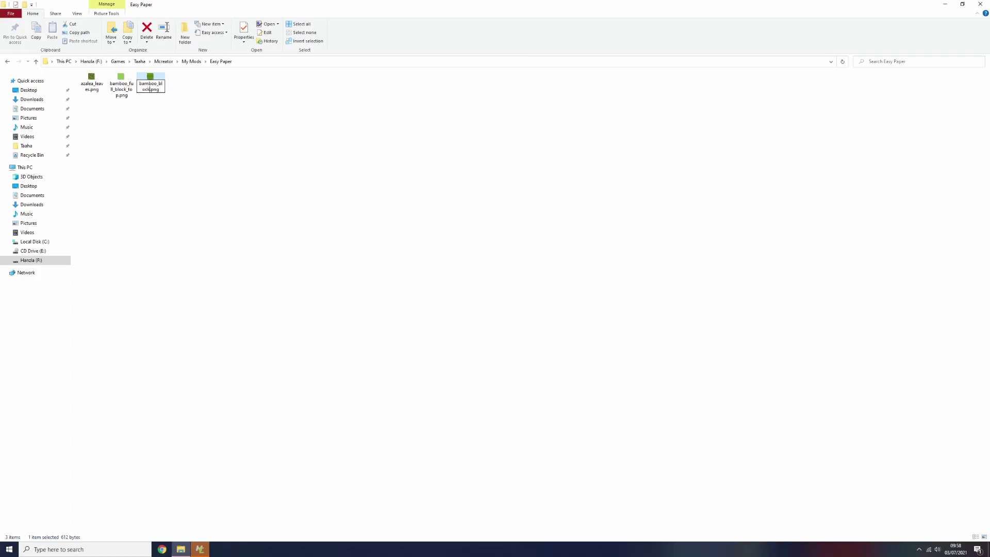
text(_block_side)
key(Return)
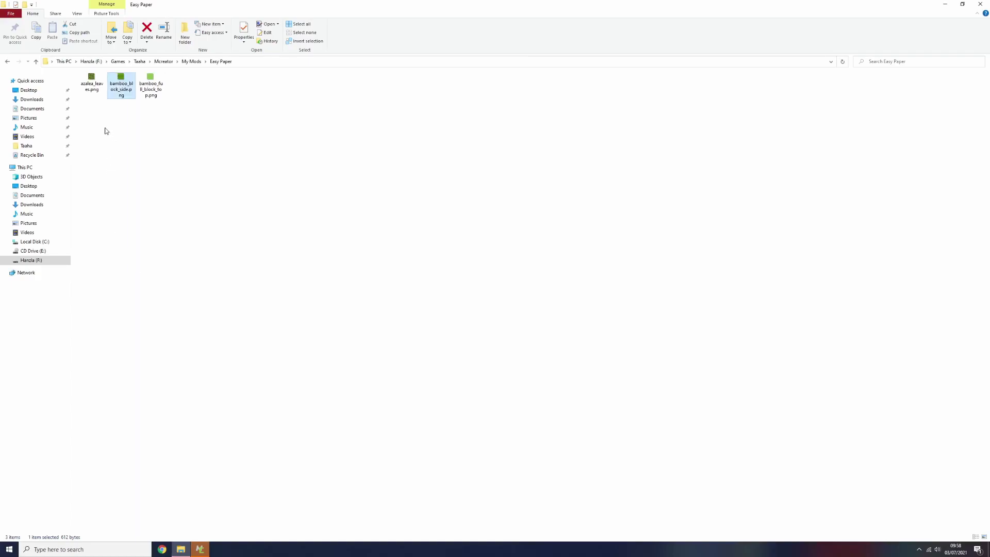
Step: Rename azalea_leaves.png as compressed_leaves.png
right_click(97, 85)
click(152, 317)
text(compres)
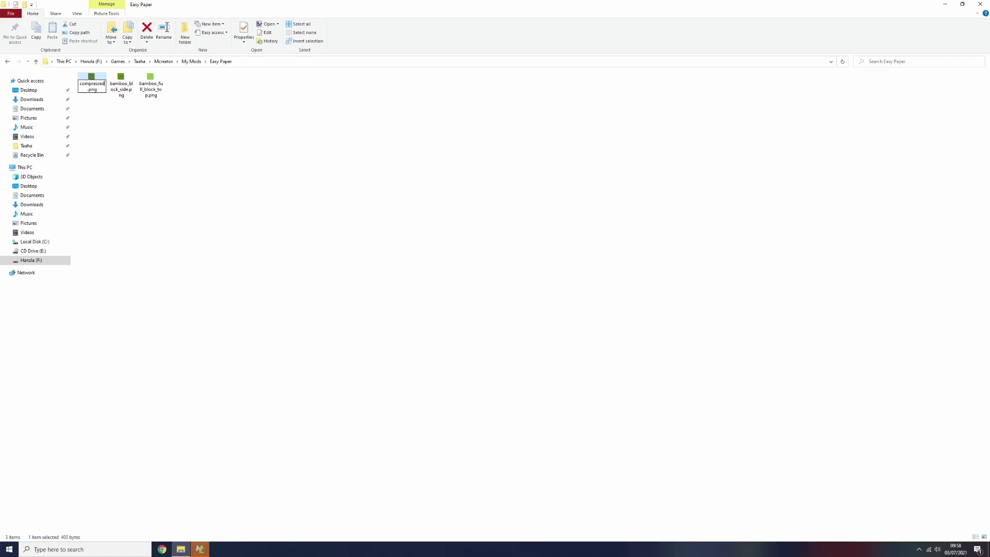
text(sed_leaves)
key(Return)
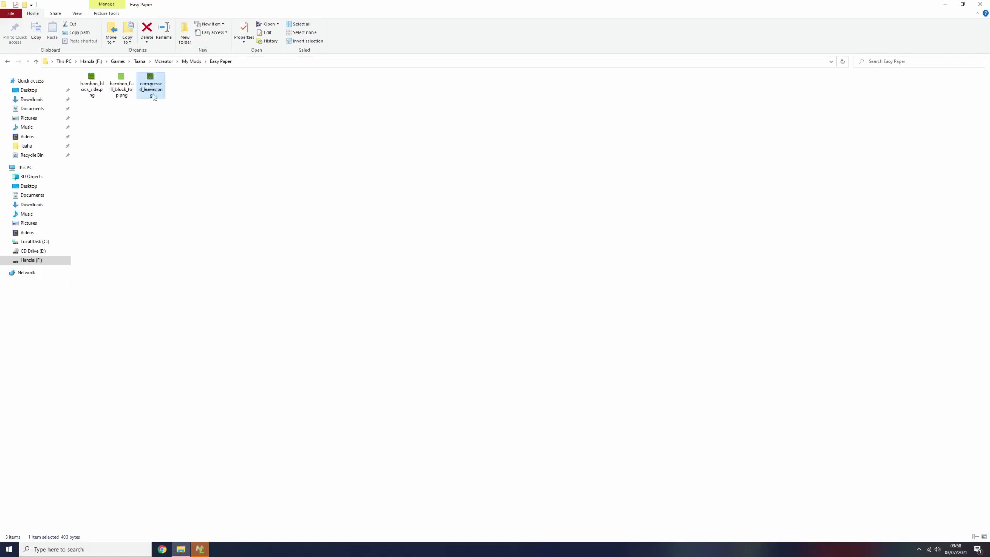
Step: Import compressed_leaves.png, bamboo_full_block_top.png and bamboo_block_side.png from the Easy Paper folder into the MCreator workspace
click(201, 550)
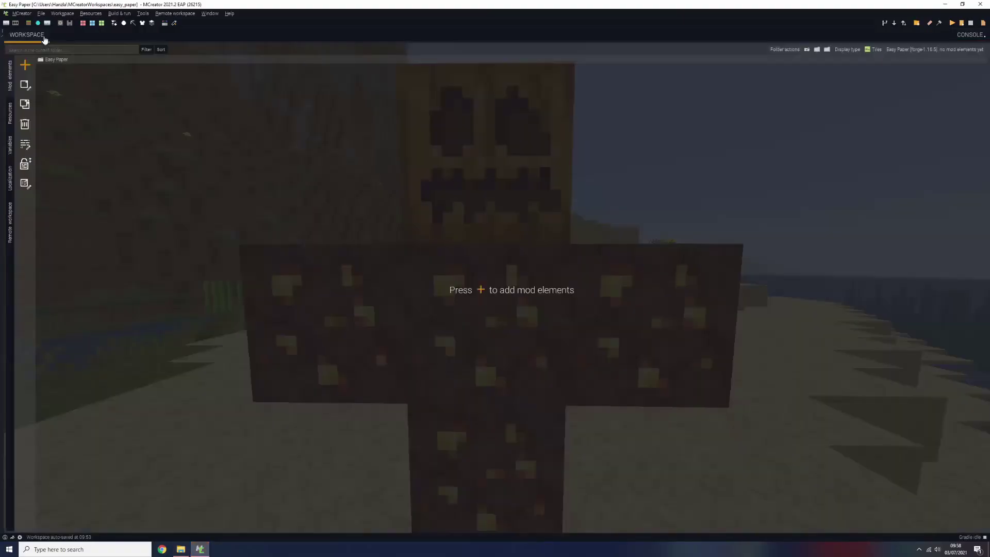
click(181, 549)
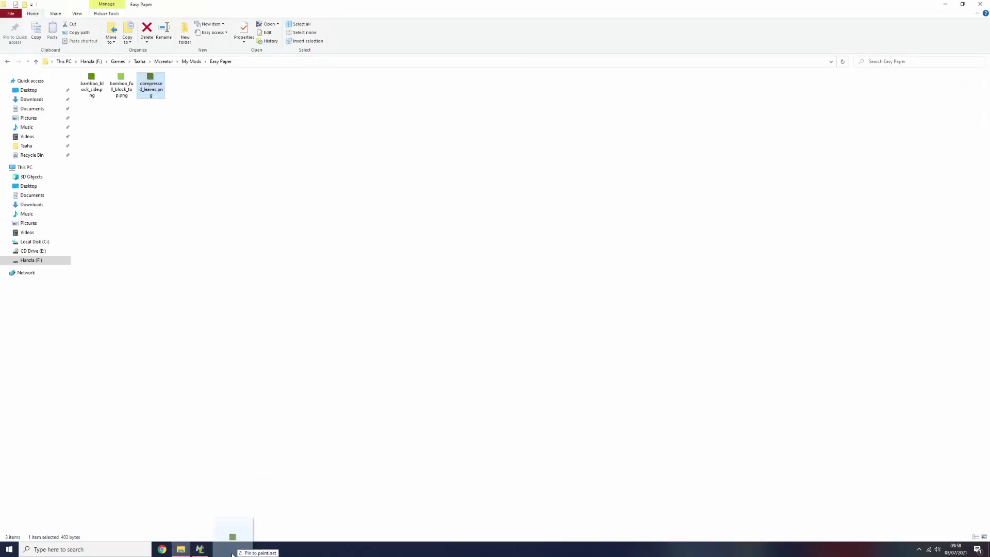
click(200, 549)
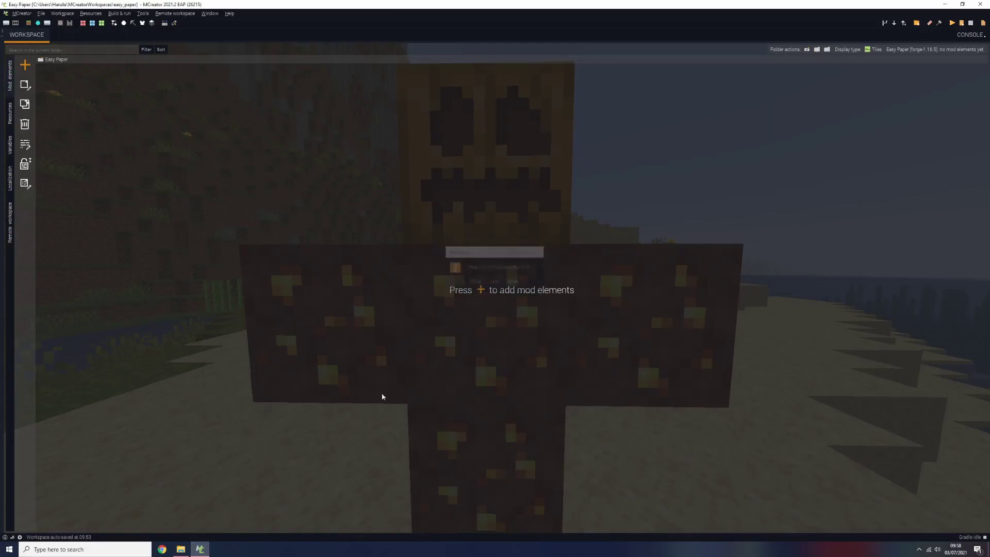
click(180, 550)
drag(129, 92, 464, 286)
click(484, 282)
click(180, 549)
drag(92, 85, 464, 286)
click(475, 282)
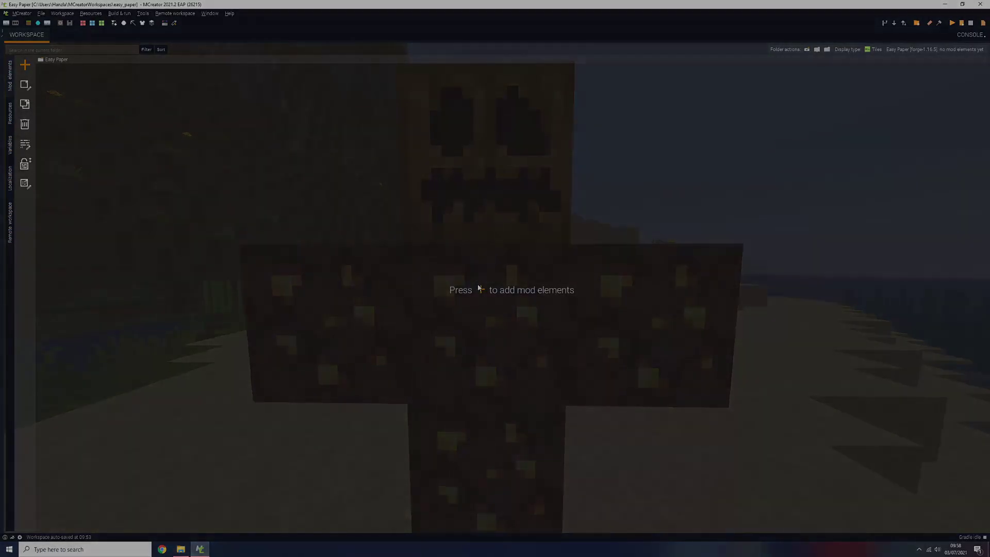